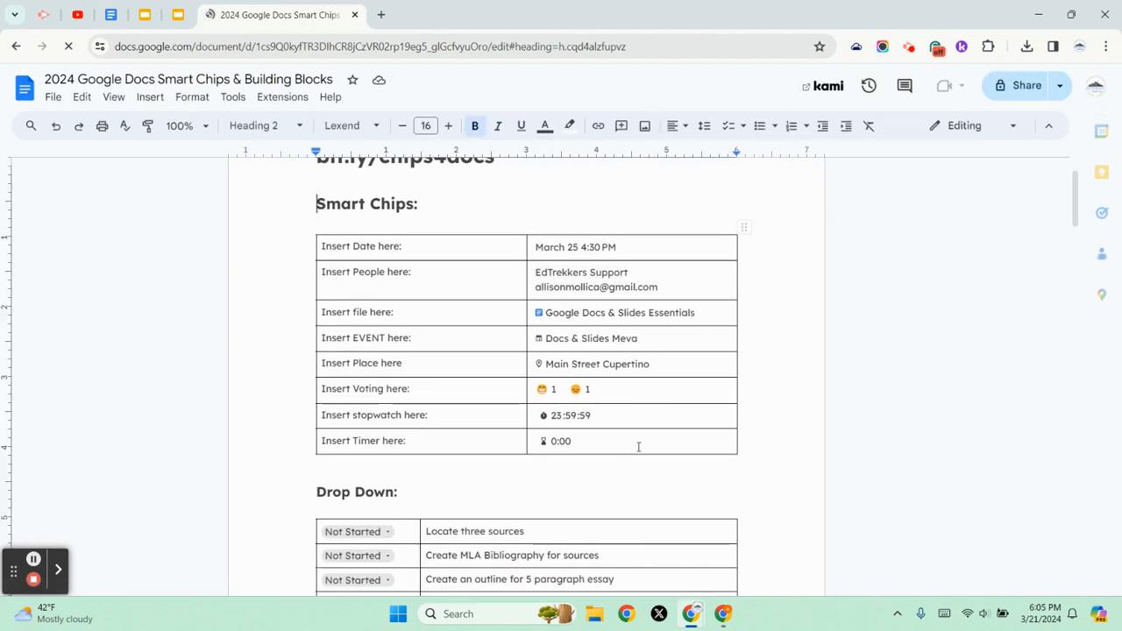
- Review the smart chip types that can be inserted after the "Insert Date here:" label, without inserting one
{"action": "left_click", "coordinate": [422, 248]}
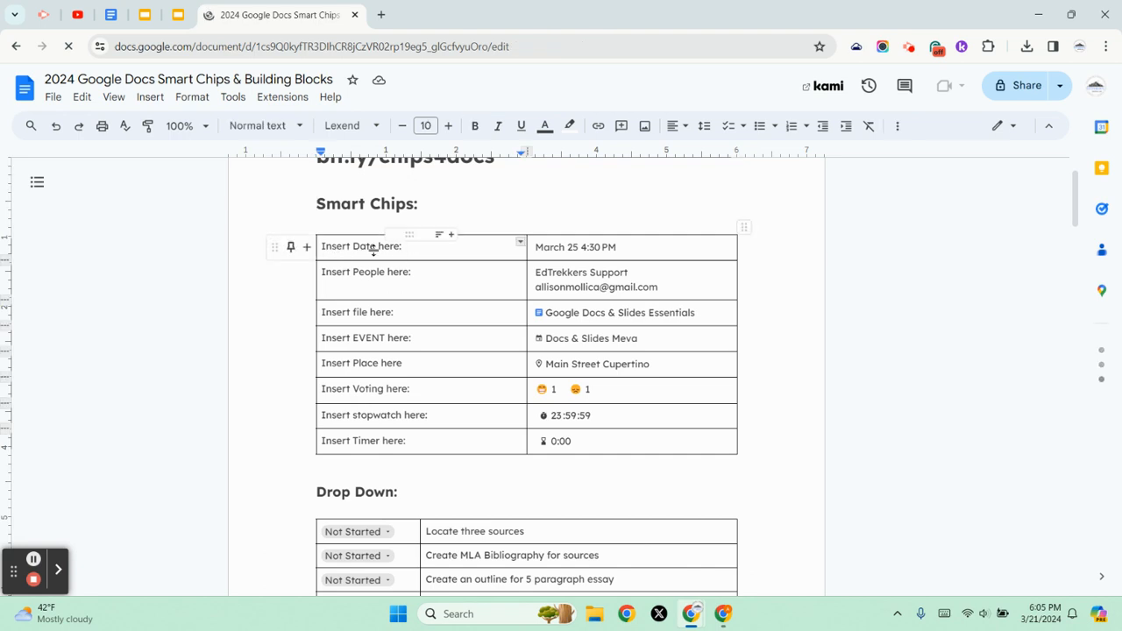
{"action": "left_click", "coordinate": [146, 98]}
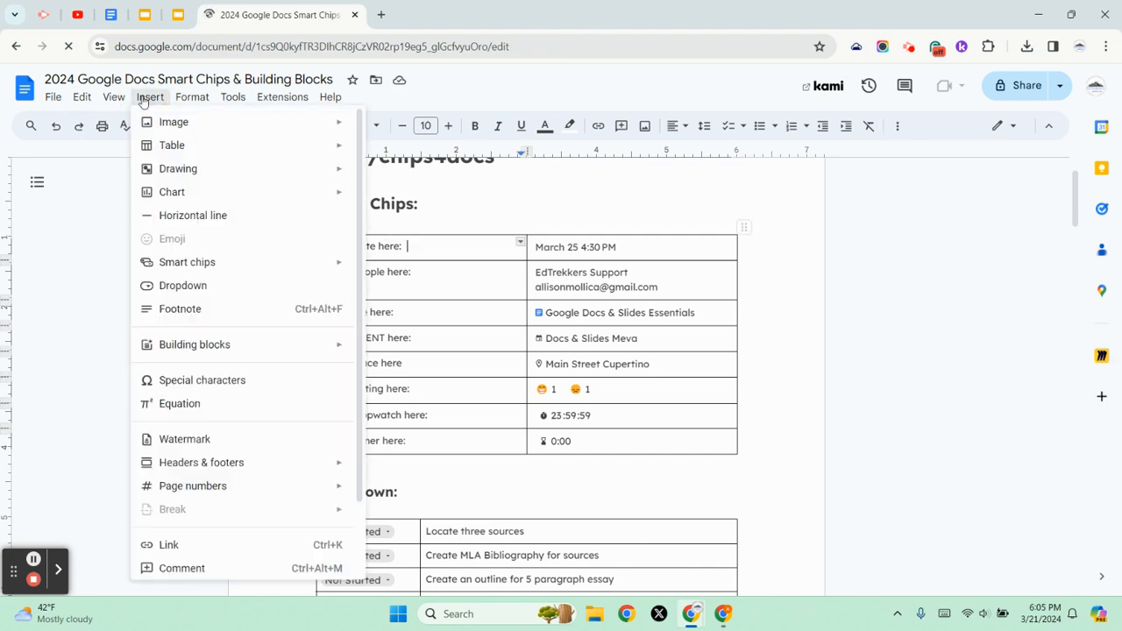
{"action": "mouse_move", "coordinate": [208, 264]}
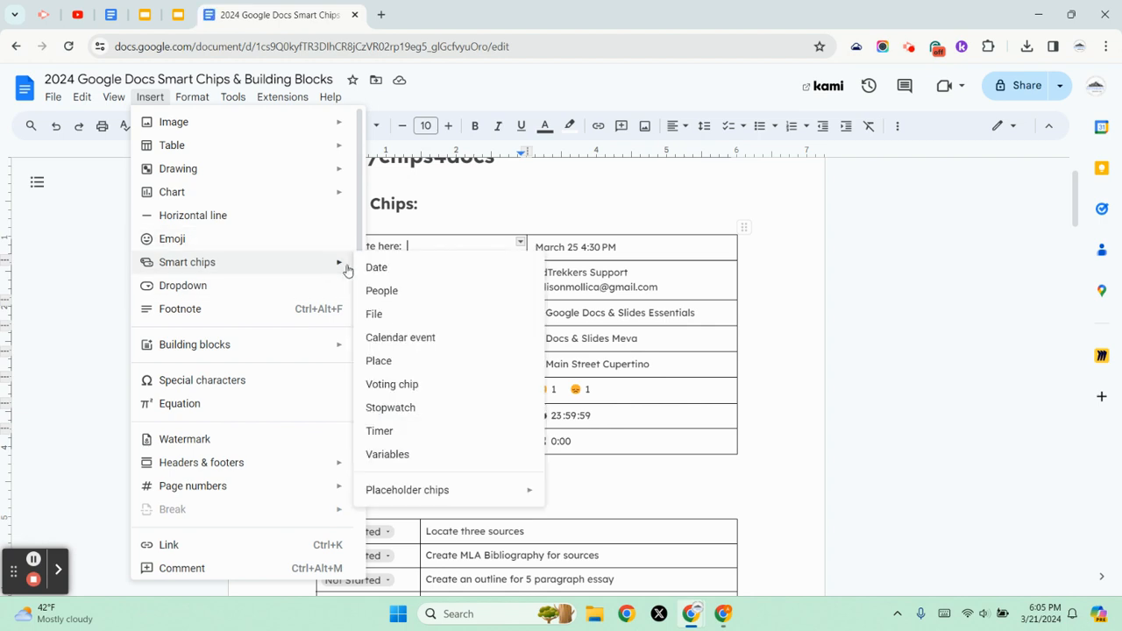
{"action": "left_click", "coordinate": [879, 310]}
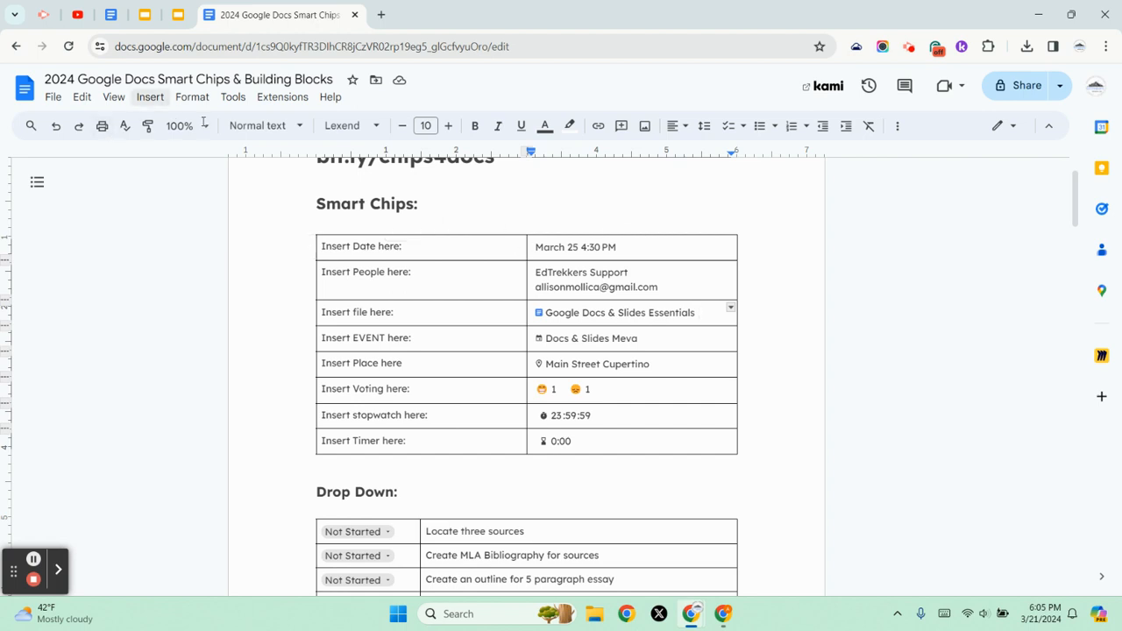
- Change the format of the date chip in the Smart Chips table to the abbreviated month style, Mar 25 4:30 PM
{"action": "left_click", "coordinate": [580, 249]}
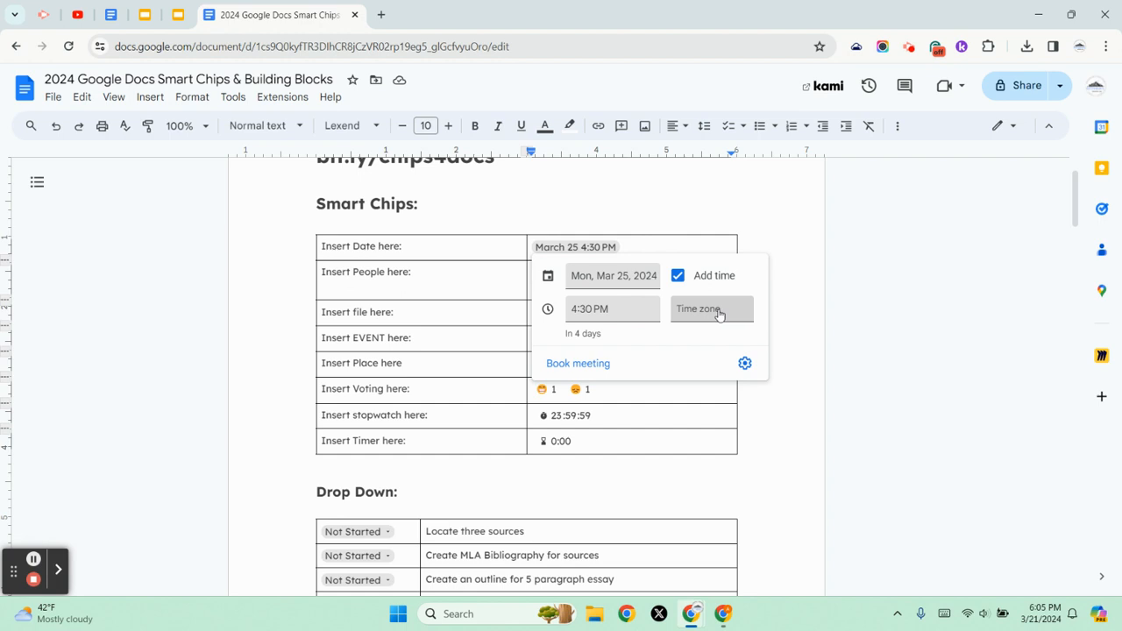
{"action": "left_click", "coordinate": [745, 364]}
{"action": "left_click", "coordinate": [779, 396]}
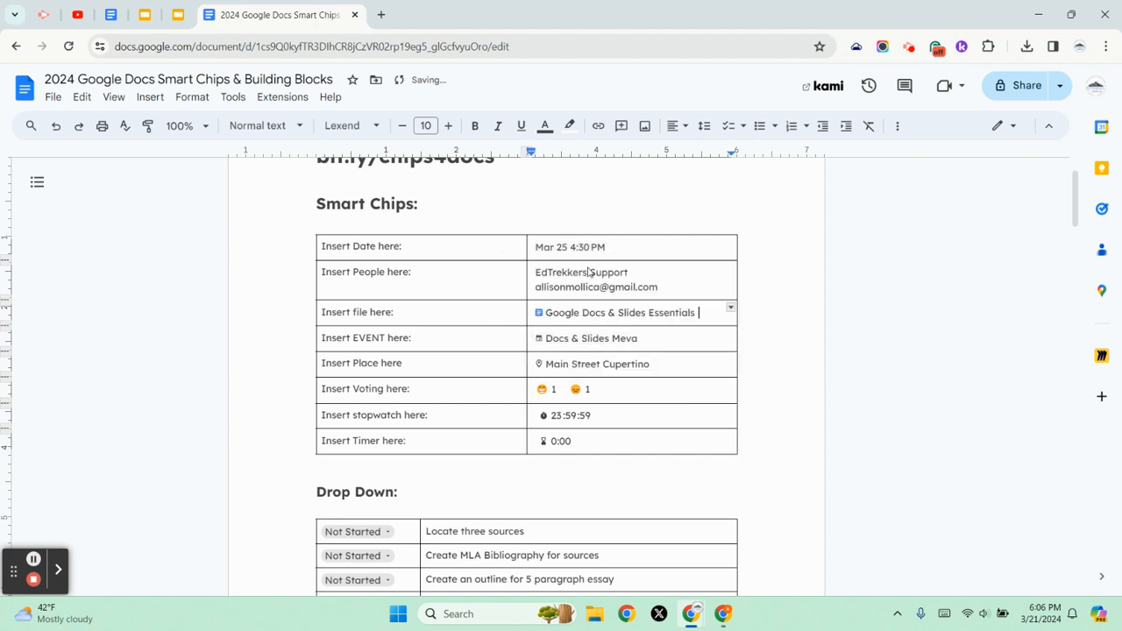
- Book a meeting from the date chip to examine the Google Calendar event draft, and return to the document
{"action": "mouse_move", "coordinate": [571, 247]}
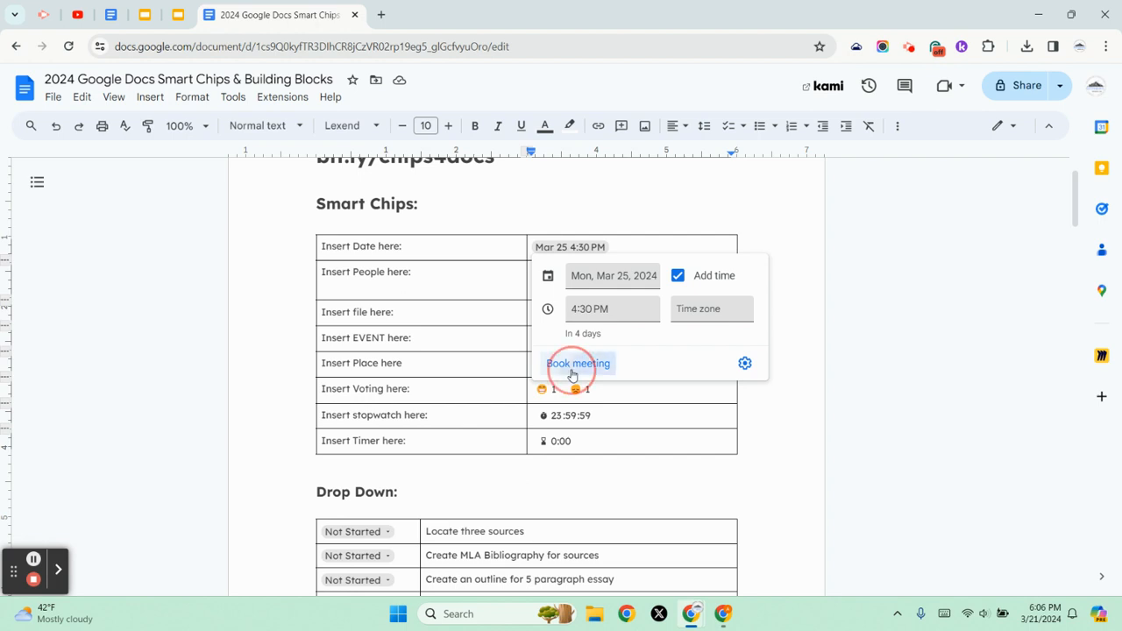
{"action": "left_click", "coordinate": [570, 365]}
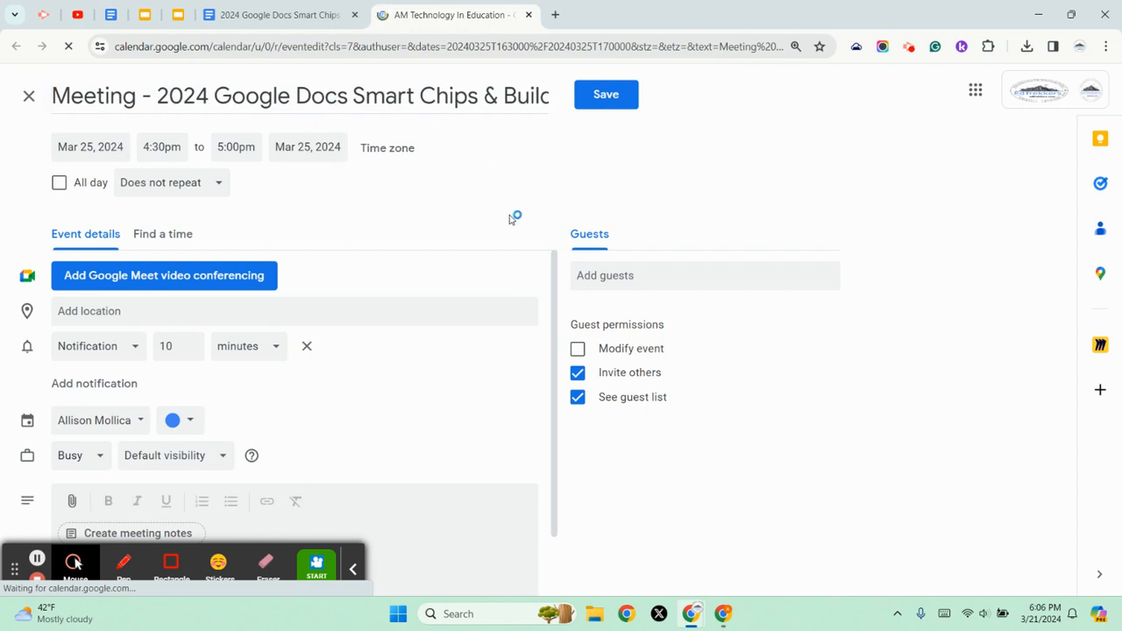
{"action": "scroll", "coordinate": [263, 434], "scroll_direction": "down", "scroll_amount": 1}
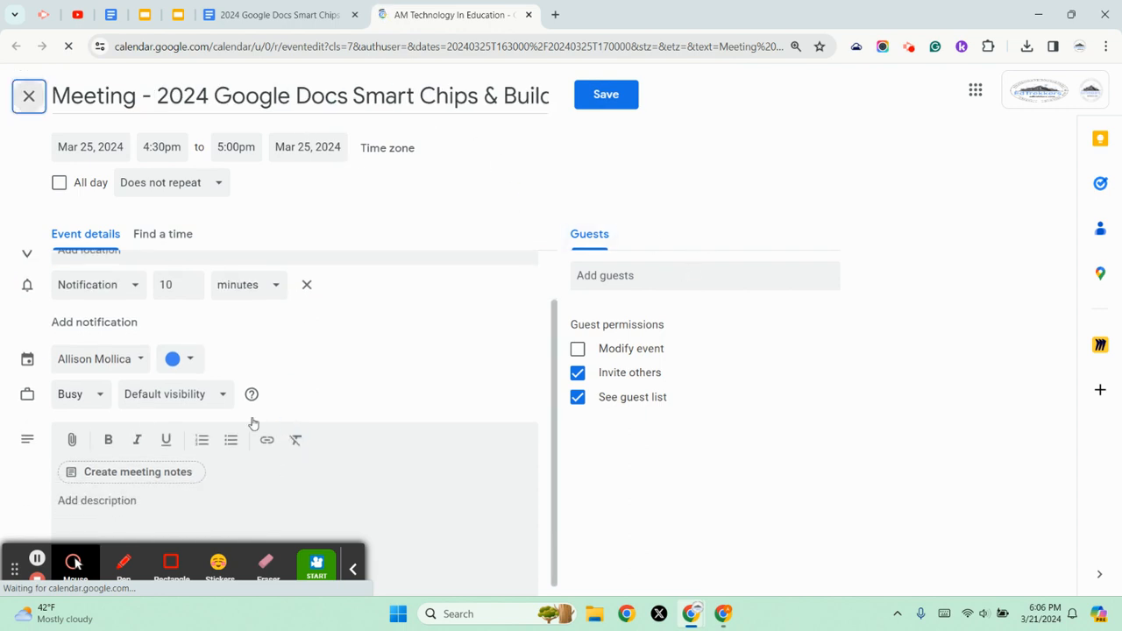
{"action": "left_click", "coordinate": [305, 17]}
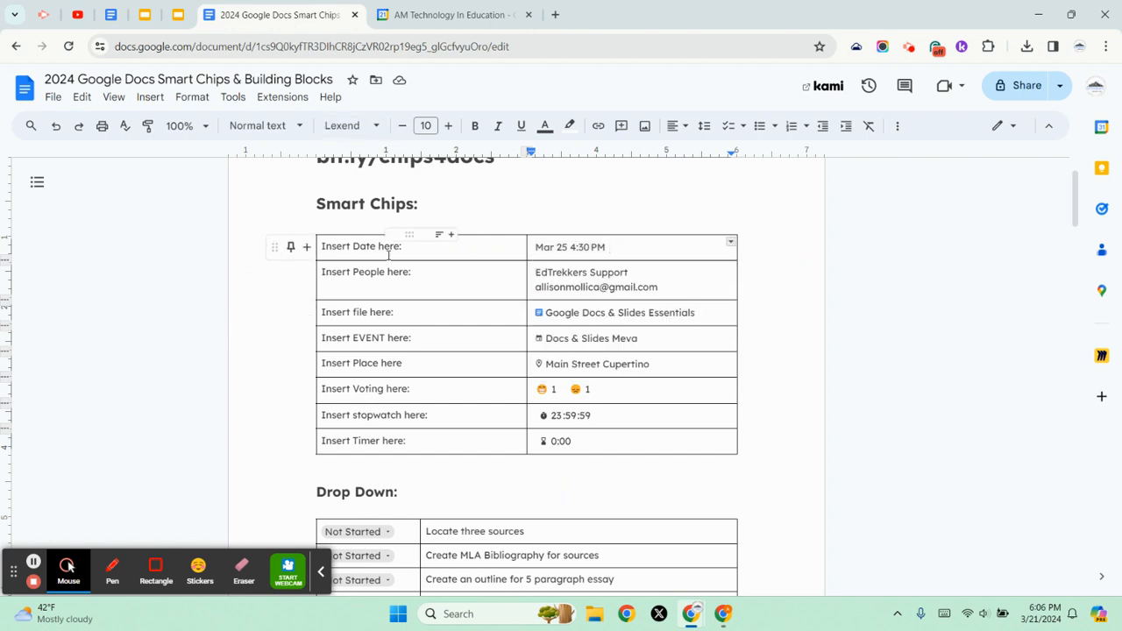
- Preview the detail cards of the people, file and calendar event chips in the Smart Chips table
{"action": "left_click", "coordinate": [474, 275]}
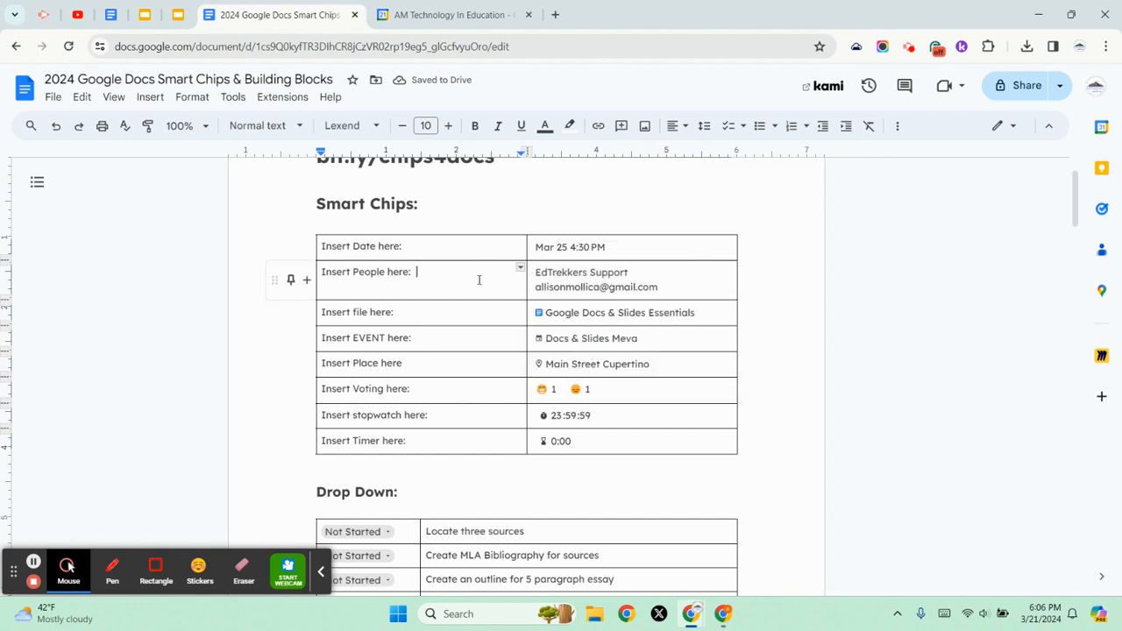
{"action": "mouse_move", "coordinate": [596, 276]}
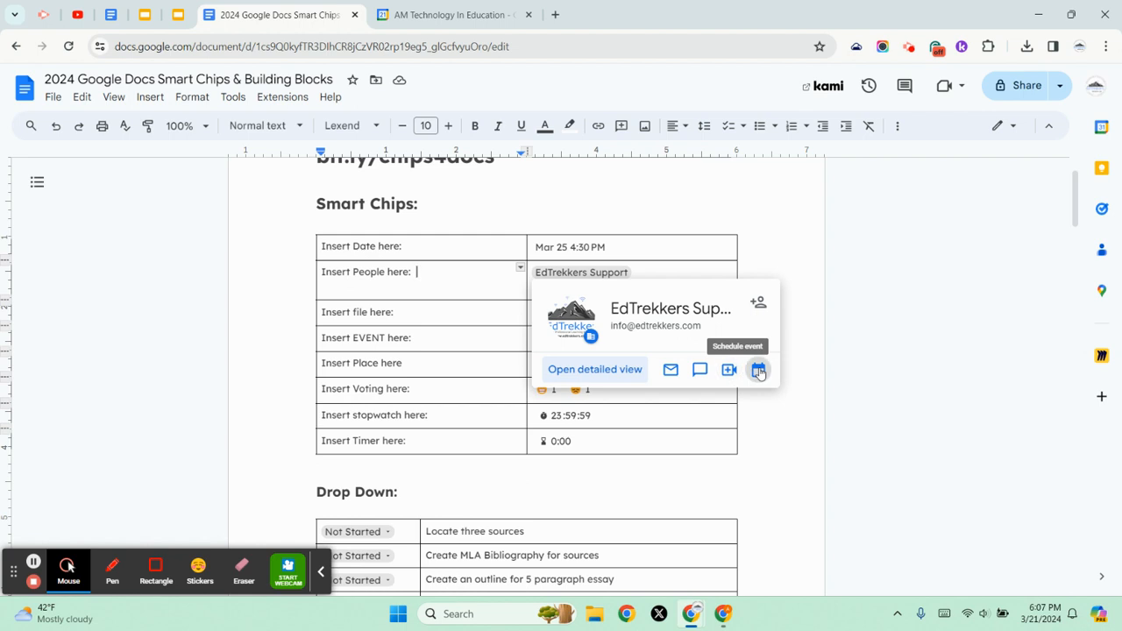
{"action": "mouse_move", "coordinate": [634, 292]}
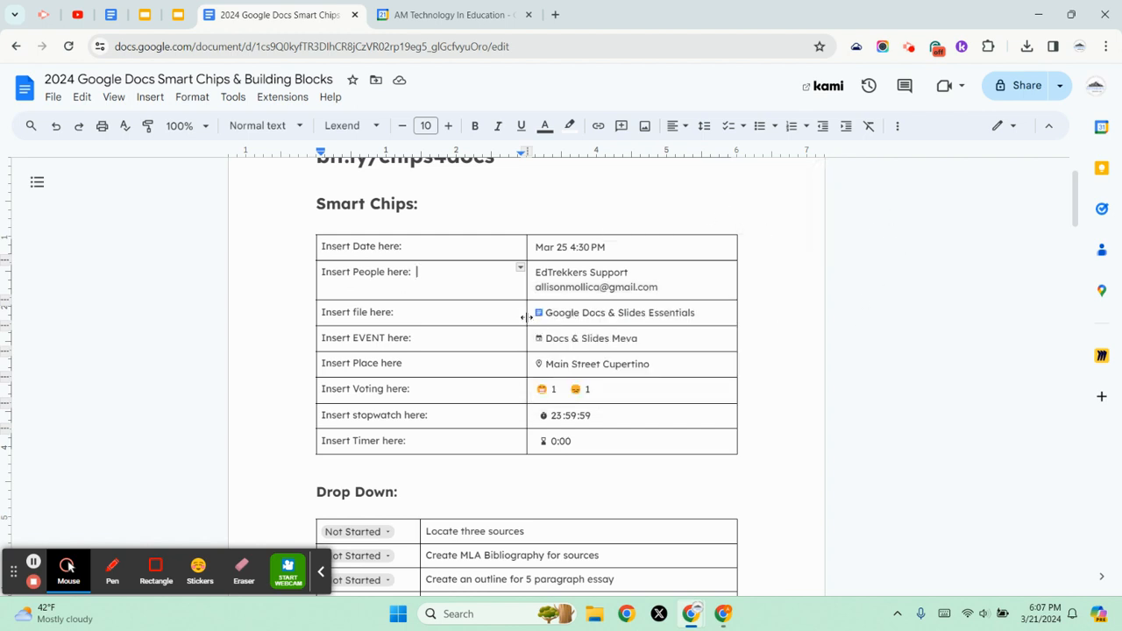
{"action": "left_click", "coordinate": [470, 309]}
{"action": "mouse_move", "coordinate": [595, 320]}
{"action": "mouse_move", "coordinate": [595, 346]}
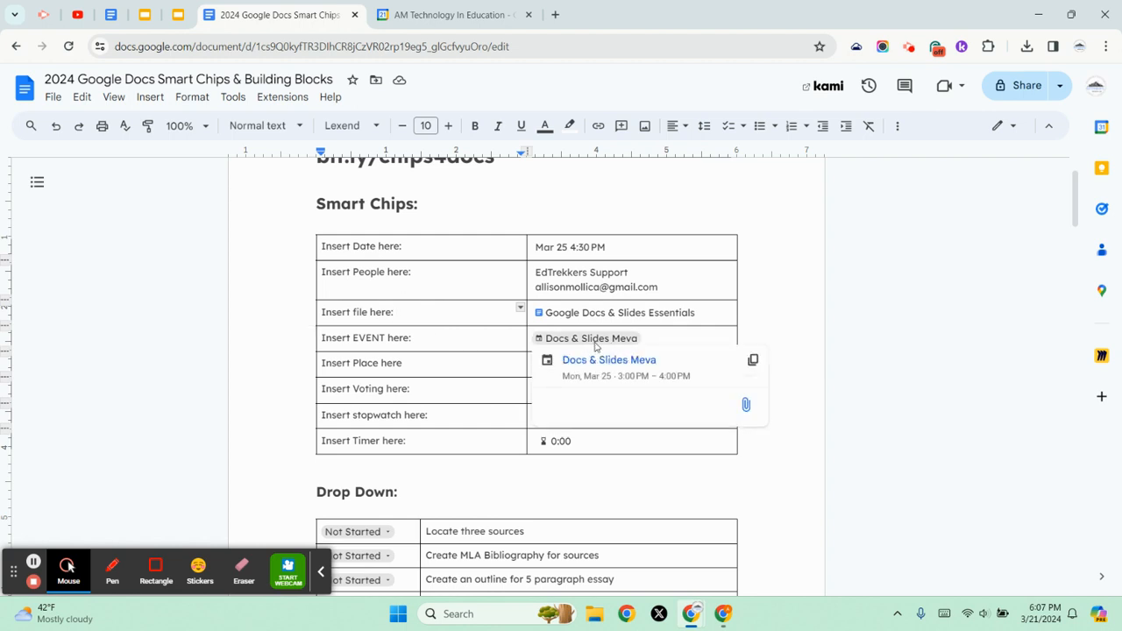
- Examine the calendar events offered for a calendar event chip in the "Insert EVENT here:" row, without inserting one
{"action": "left_click", "coordinate": [467, 341]}
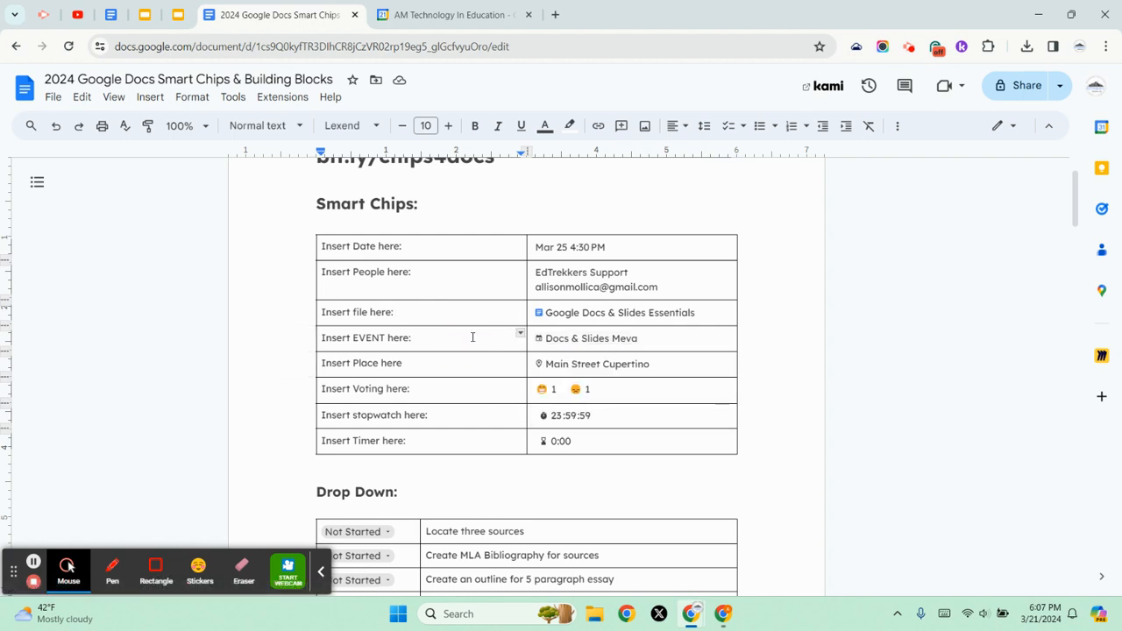
{"action": "left_click", "coordinate": [151, 97]}
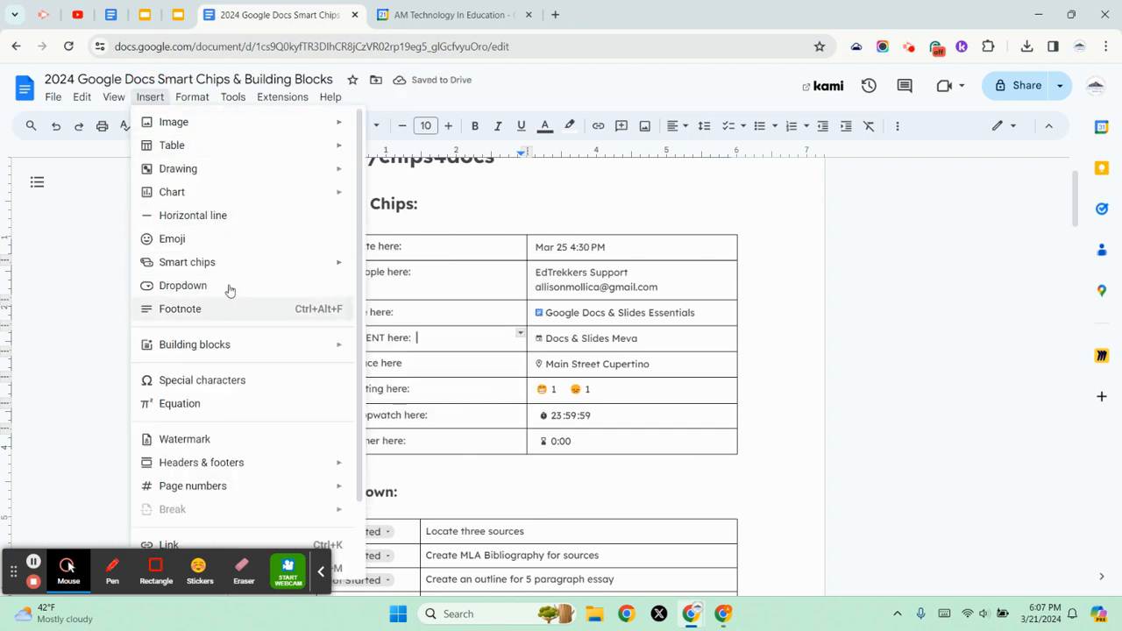
{"action": "mouse_move", "coordinate": [223, 261]}
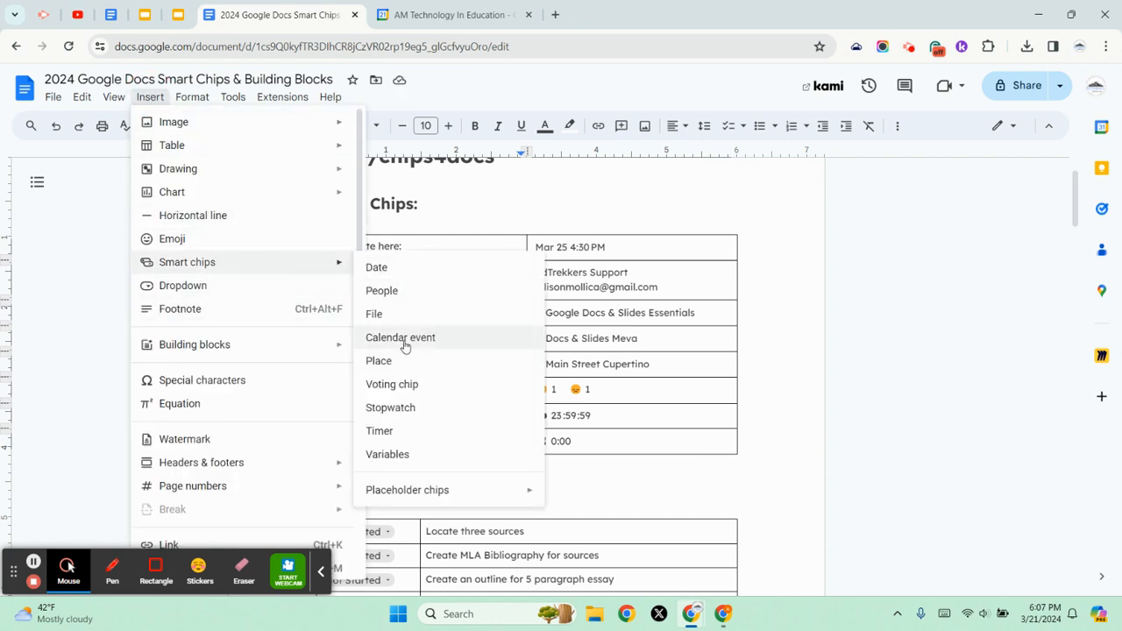
{"action": "left_click", "coordinate": [404, 342]}
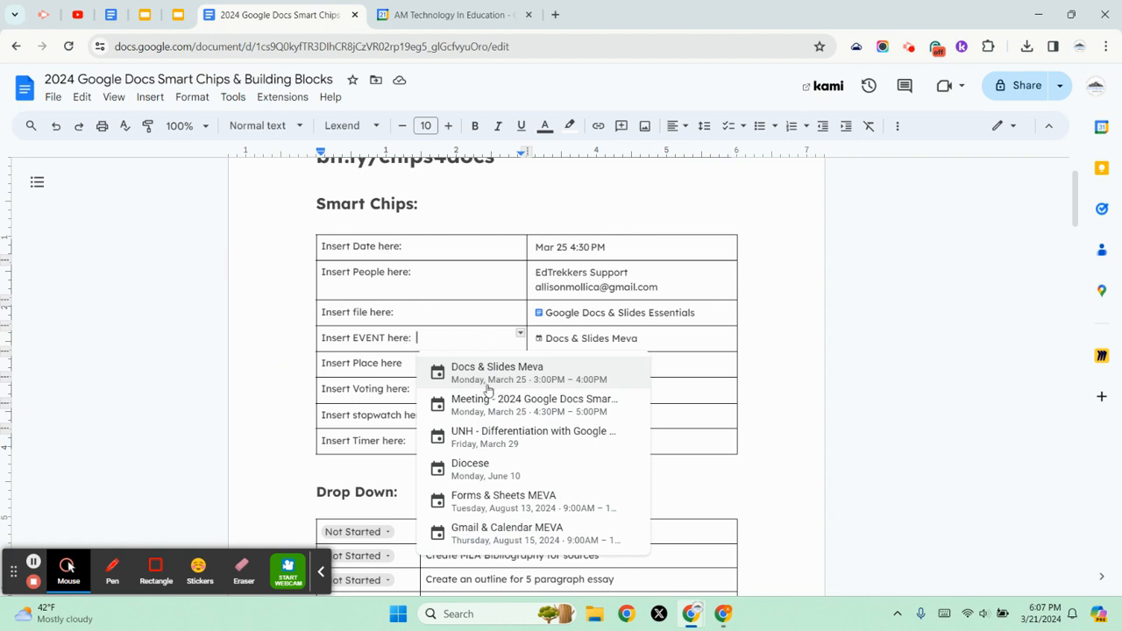
{"action": "left_click", "coordinate": [881, 264]}
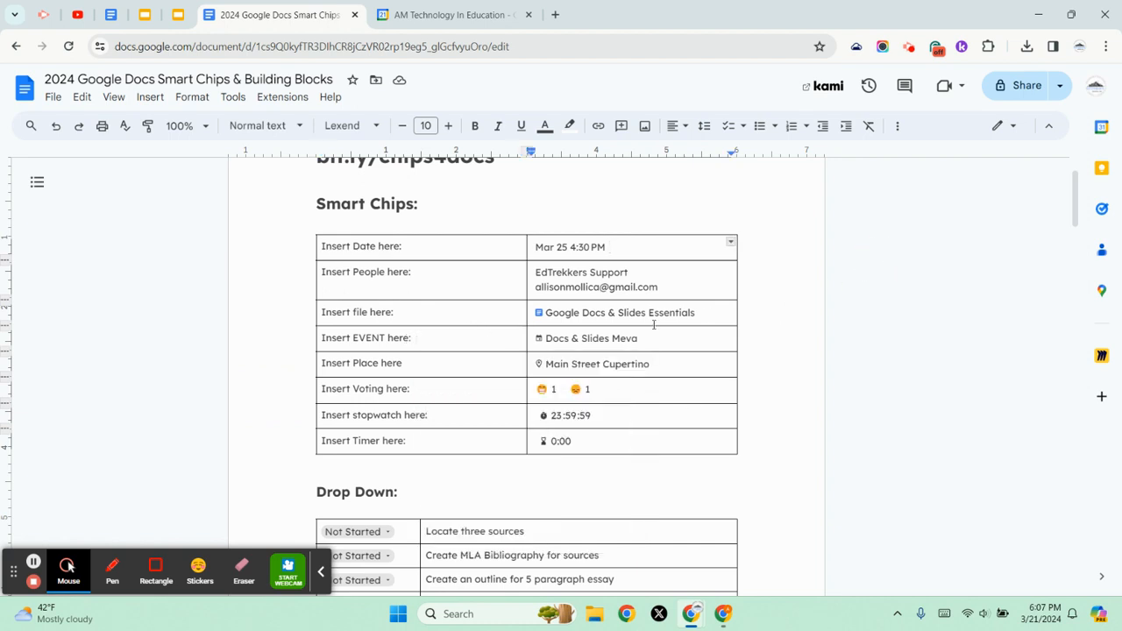
- Add a colon to the end of the "Insert Place here" label in the Smart Chips table
{"action": "mouse_move", "coordinate": [606, 345]}
{"action": "left_click", "coordinate": [456, 362]}
{"action": "type", "text": ":"}
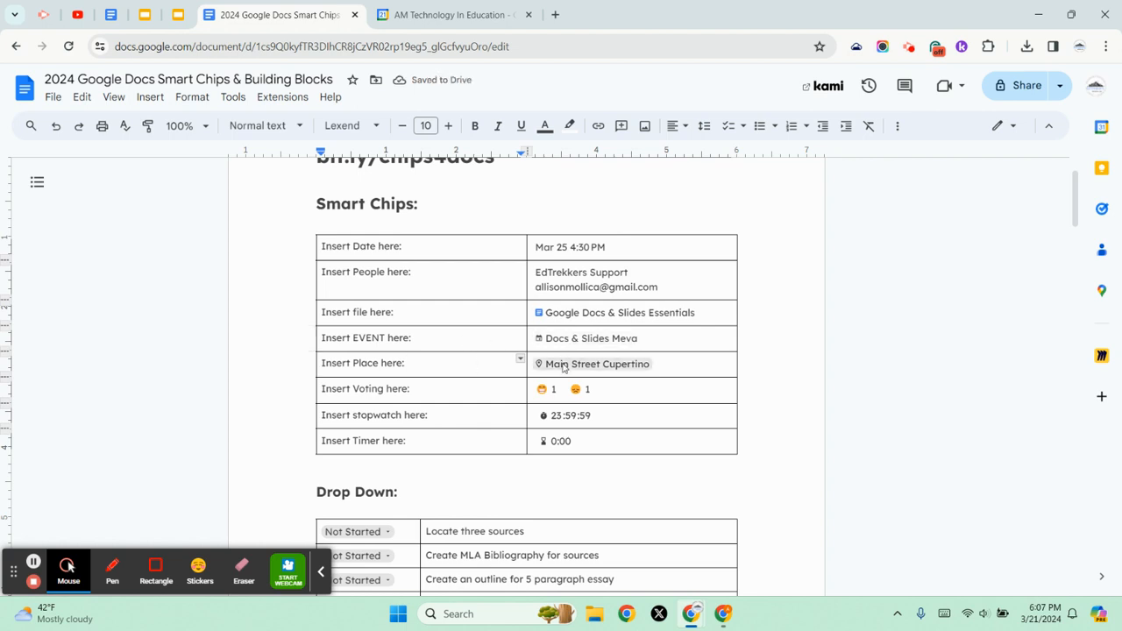
- Preview the Main Street Cupertino place chip, view the location in Google Maps, and return to the document
{"action": "mouse_move", "coordinate": [581, 372]}
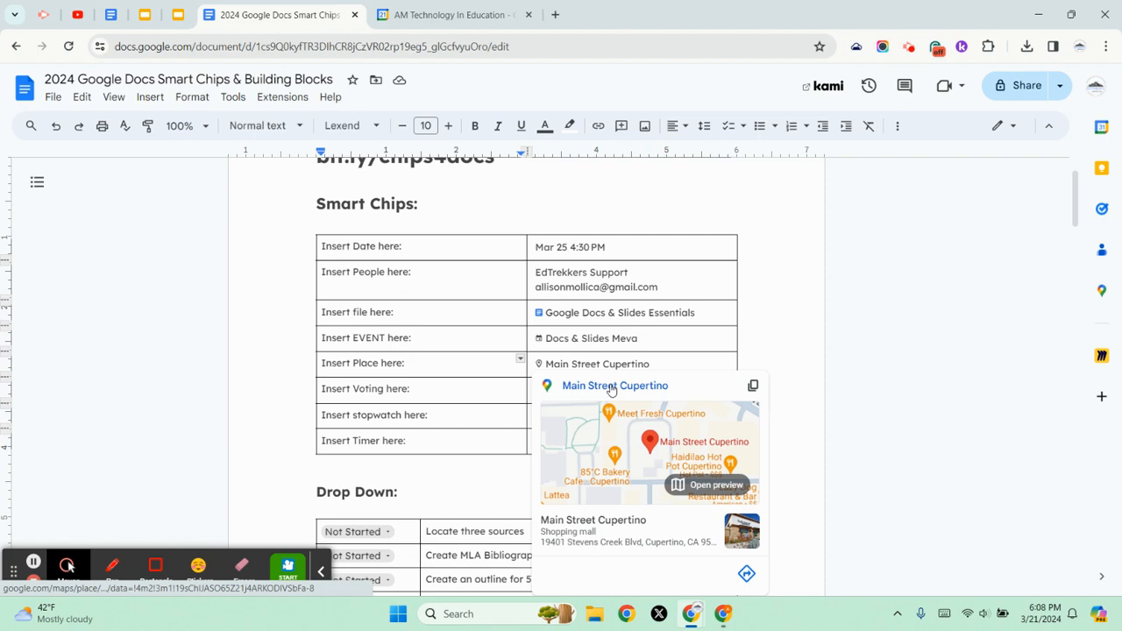
{"action": "left_click", "coordinate": [611, 386]}
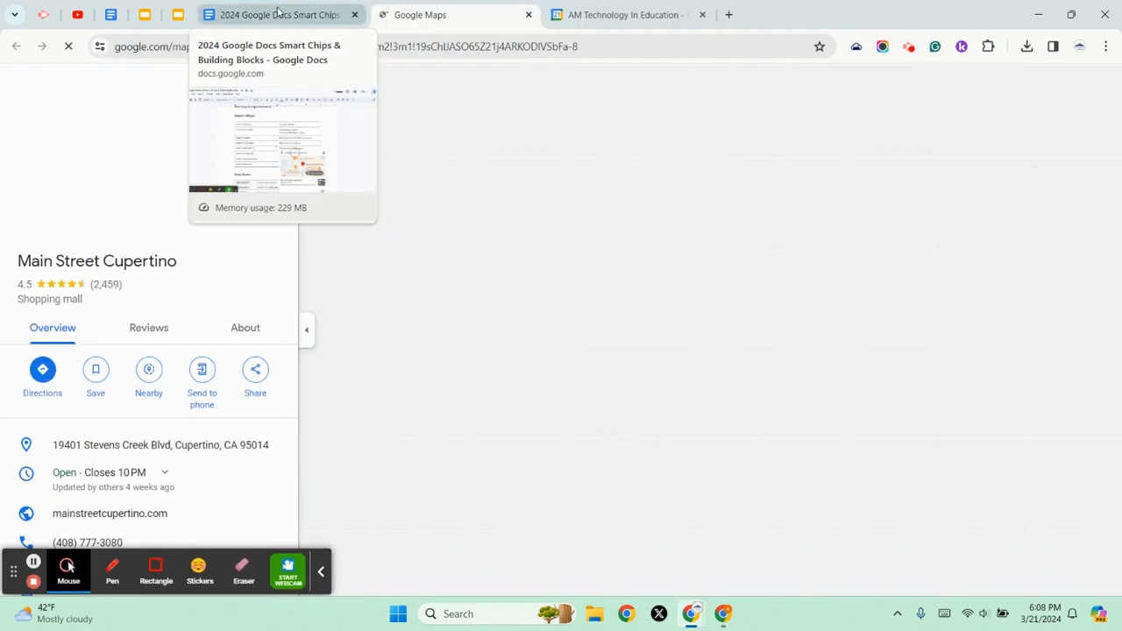
{"action": "left_click", "coordinate": [286, 15]}
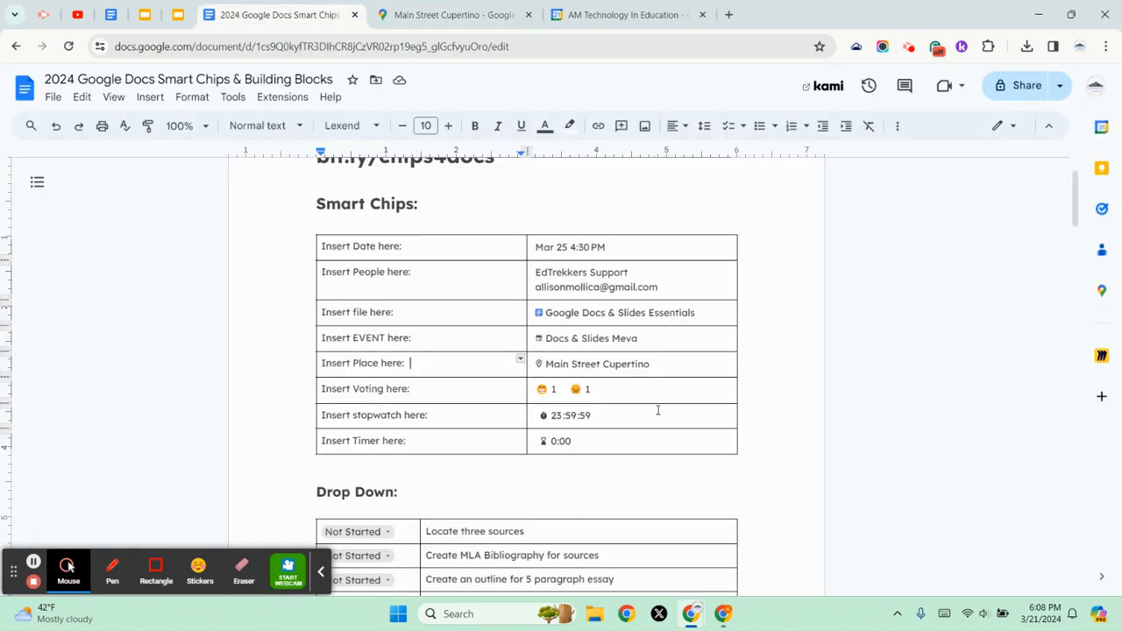
- Reset the stopwatch chip in the Smart Chips table to zero and start it again
{"action": "left_click", "coordinate": [438, 415]}
{"action": "left_click", "coordinate": [568, 415]}
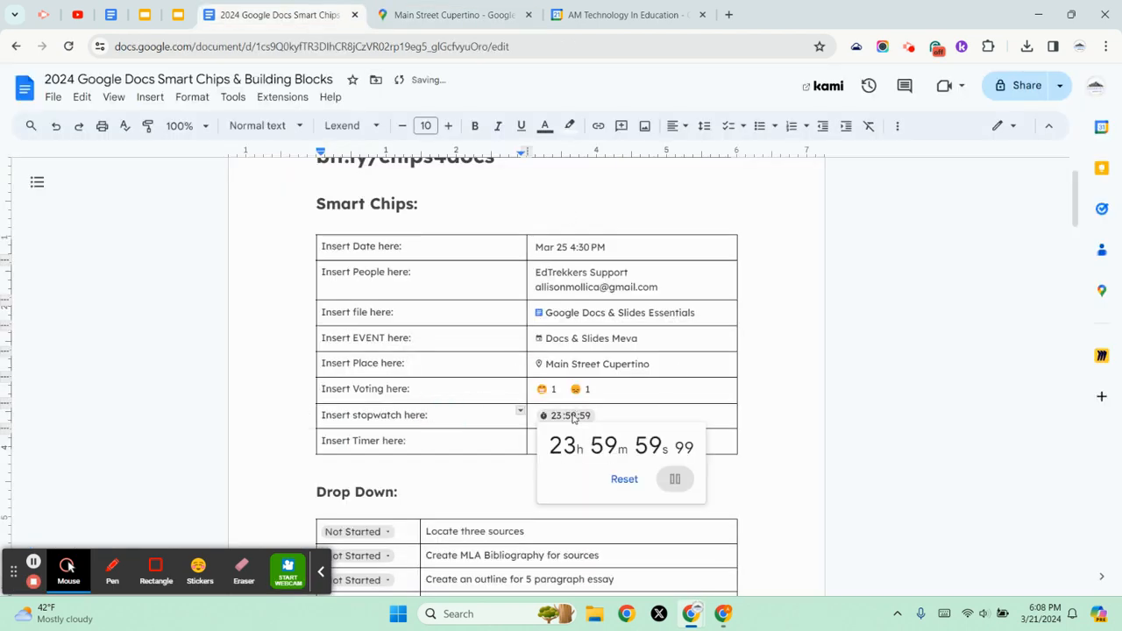
{"action": "left_click", "coordinate": [624, 478]}
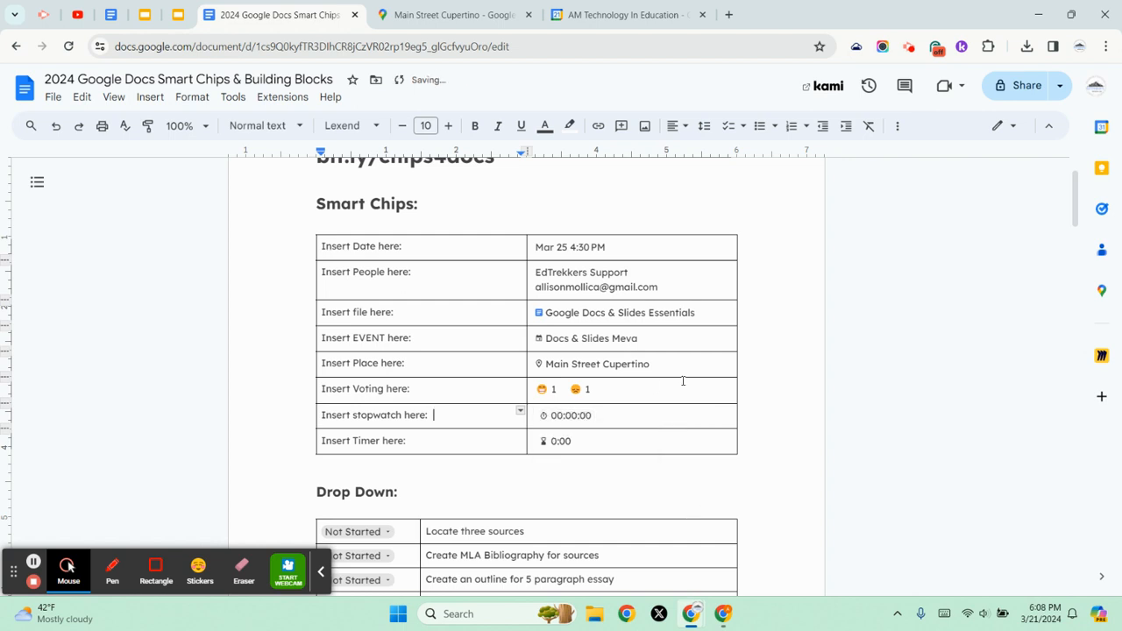
{"action": "left_click", "coordinate": [570, 415]}
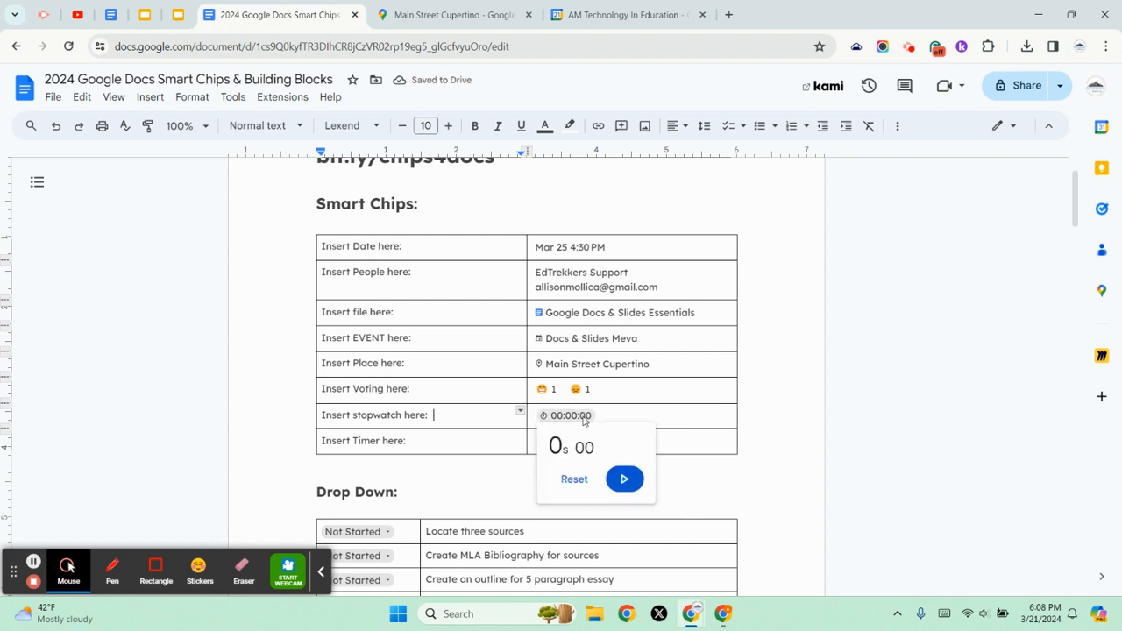
{"action": "left_click", "coordinate": [626, 479]}
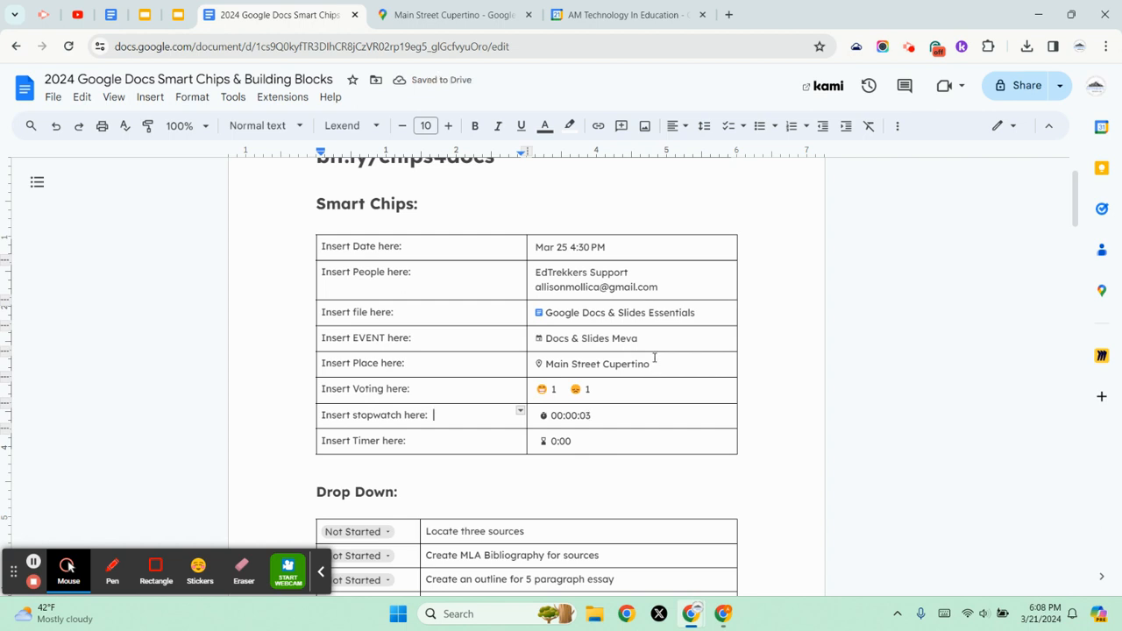
- Set the timer chip in the Smart Chips table to 1 second and start the countdown
{"action": "left_click", "coordinate": [561, 441]}
{"action": "type", "text": "1"}
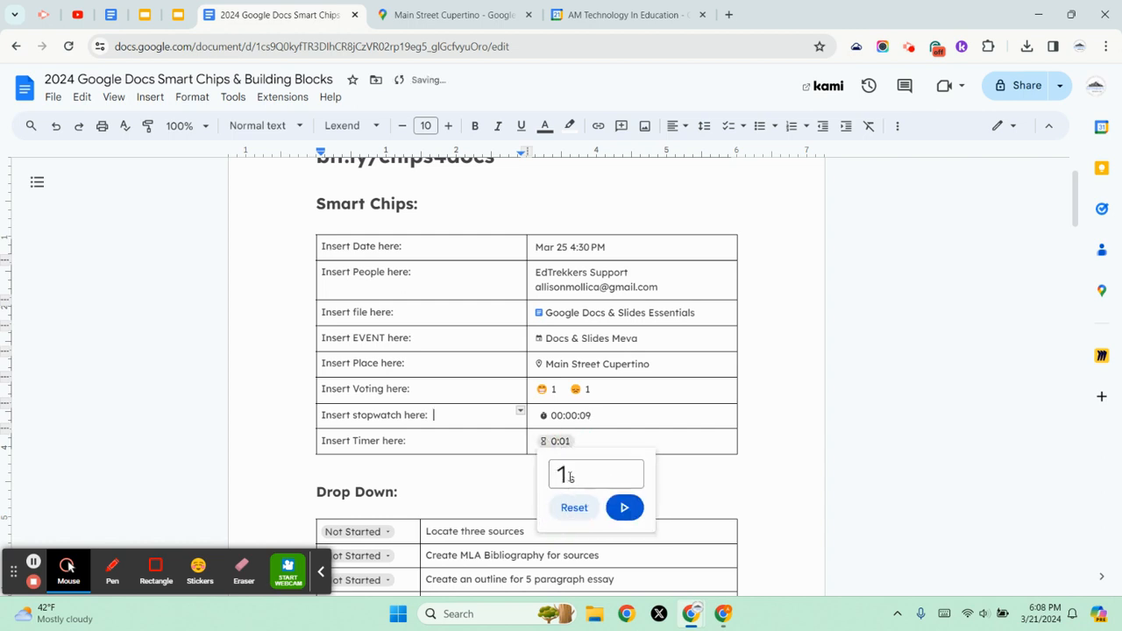
{"action": "left_click", "coordinate": [625, 508]}
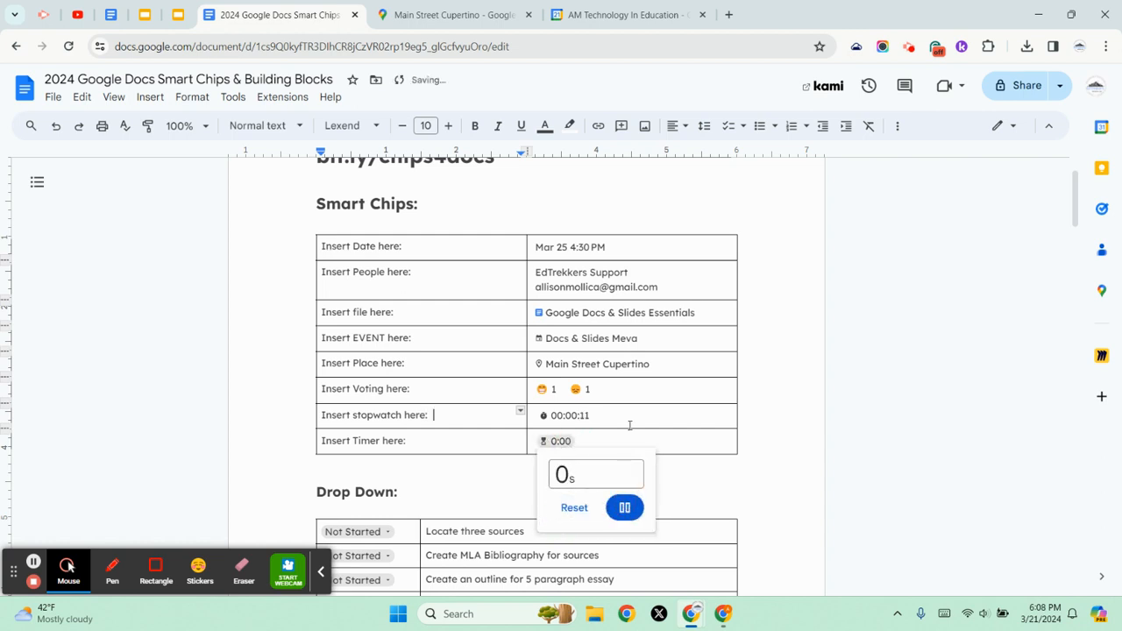
{"action": "scroll", "coordinate": [609, 472], "scroll_direction": "down", "scroll_amount": 2}
{"action": "scroll", "coordinate": [608, 472], "scroll_direction": "down", "scroll_amount": 1}
{"action": "scroll", "coordinate": [533, 263], "scroll_direction": "up", "scroll_amount": 3}
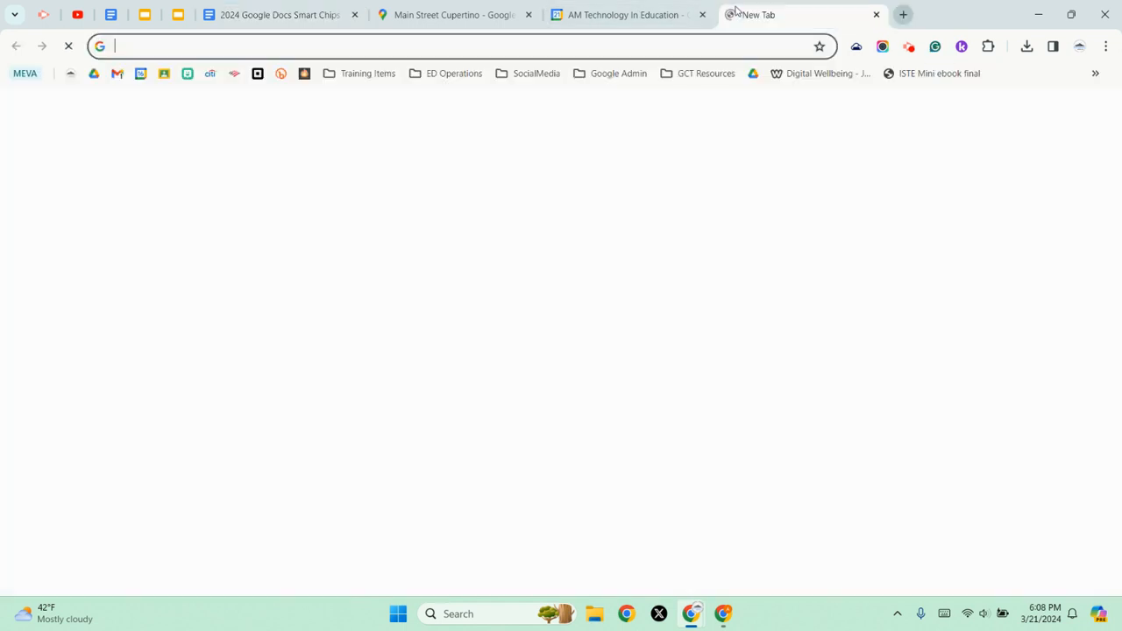
- Search Google for "5 minute timer" in a new browser tab
{"action": "type", "text": "5 mi"}
{"action": "key", "text": "BackSpace"}
{"action": "key", "text": "BackSpace"}
{"action": "key", "text": "BackSpace"}
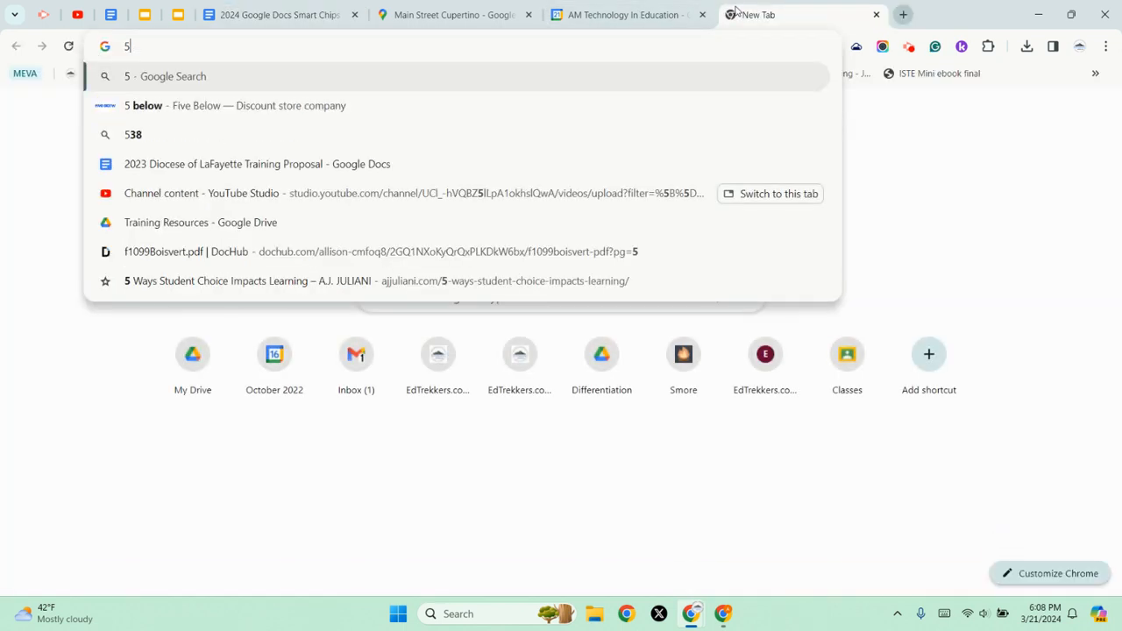
{"action": "type", "text": "minut"}
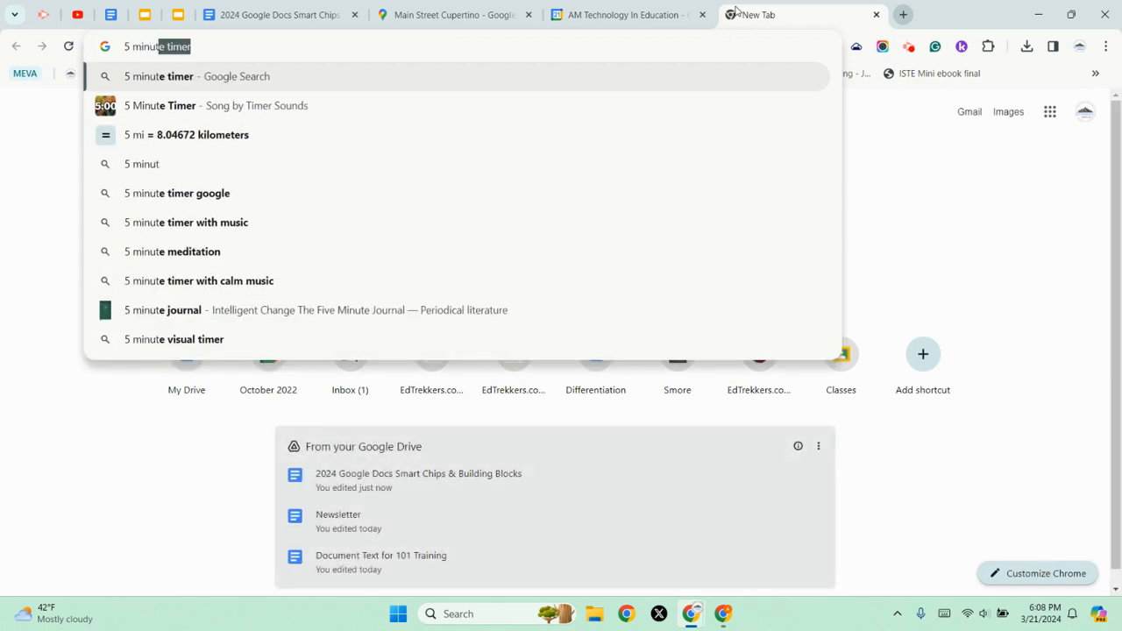
{"action": "key", "text": "Return"}
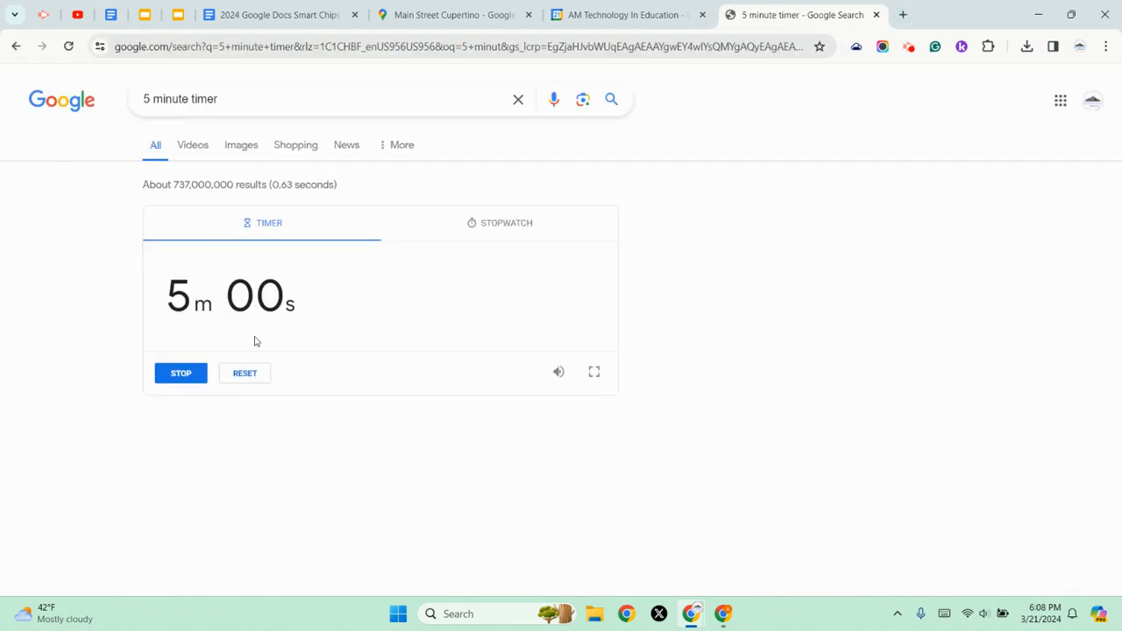
- View the running Google timer in full screen, and return it to its normal size
{"action": "left_click", "coordinate": [594, 374]}
{"action": "left_click", "coordinate": [594, 375]}
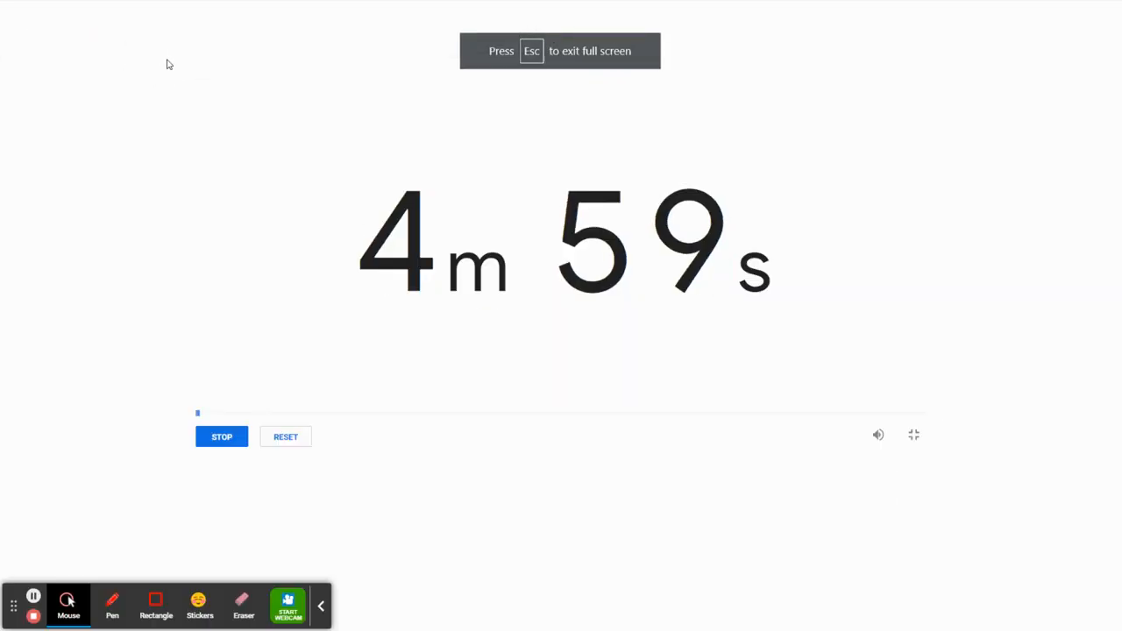
{"action": "key", "text": "Escape"}
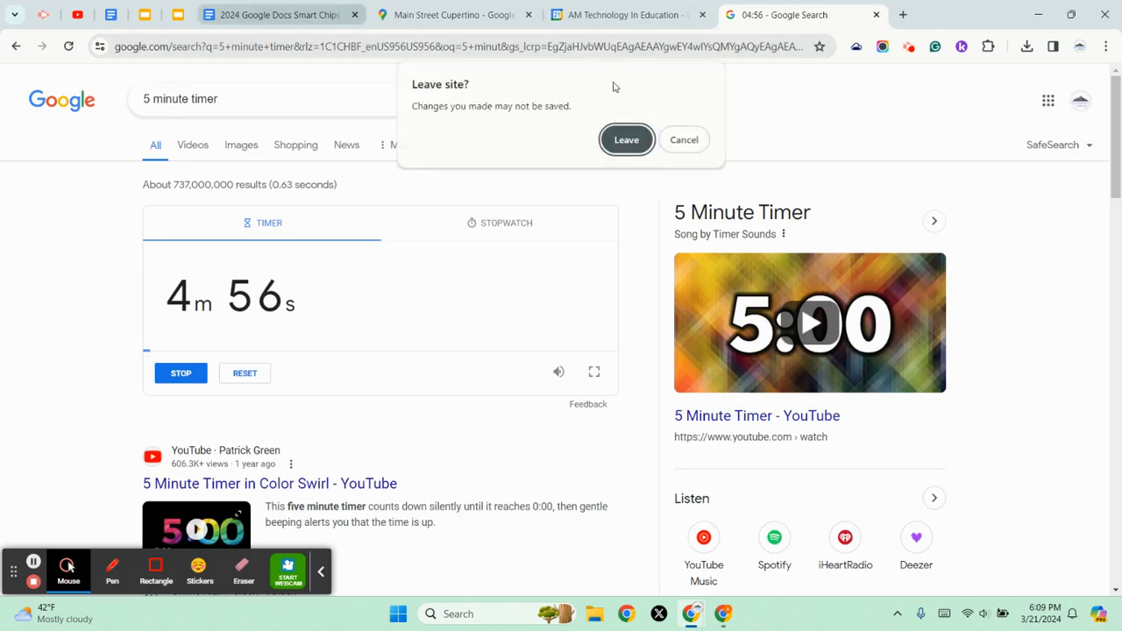
- Close the Google timer search tab, discarding the running timer, and return to the Smart Chips table in the document
{"action": "left_click", "coordinate": [630, 136]}
{"action": "left_click", "coordinate": [247, 6]}
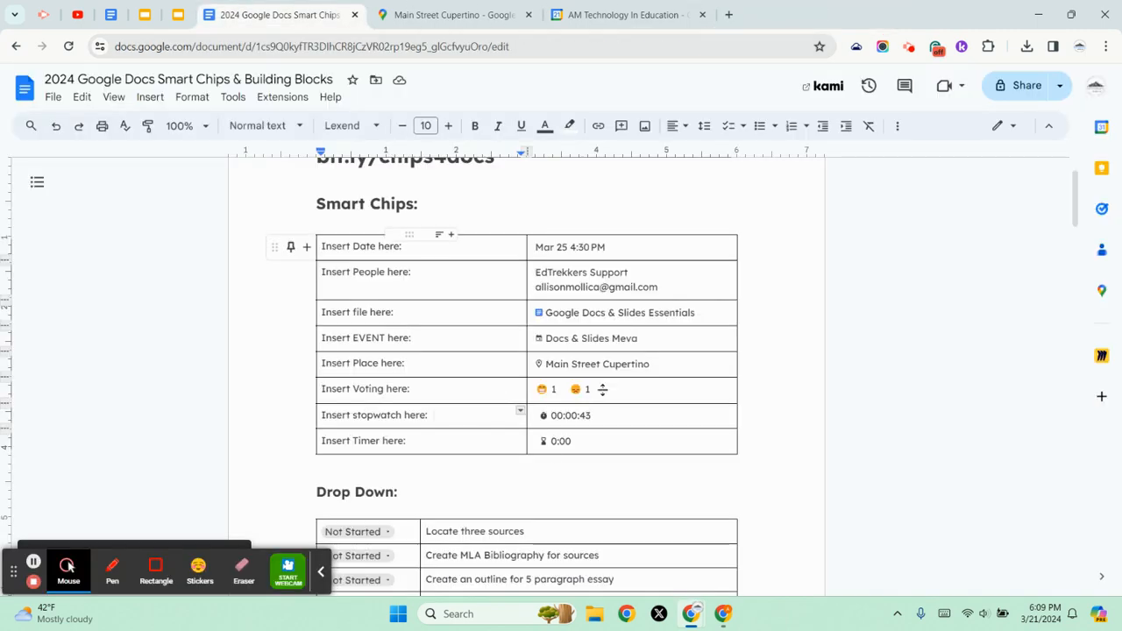
{"action": "left_click", "coordinate": [569, 421]}
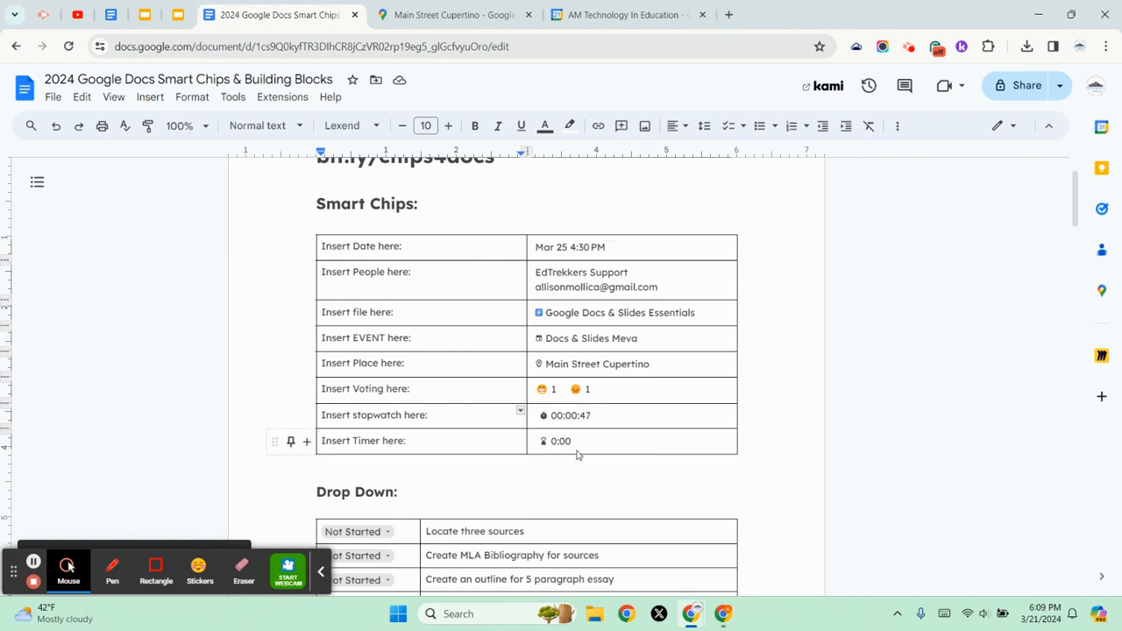
{"action": "scroll", "coordinate": [597, 448], "scroll_direction": "down", "scroll_amount": 3}
{"action": "scroll", "coordinate": [489, 404], "scroll_direction": "up", "scroll_amount": 3}
- Withdraw and recast the vote on the grinning and sad face voting chips in the Smart Chips table
{"action": "left_click", "coordinate": [444, 384]}
{"action": "left_click", "coordinate": [542, 389]}
{"action": "left_click", "coordinate": [543, 389]}
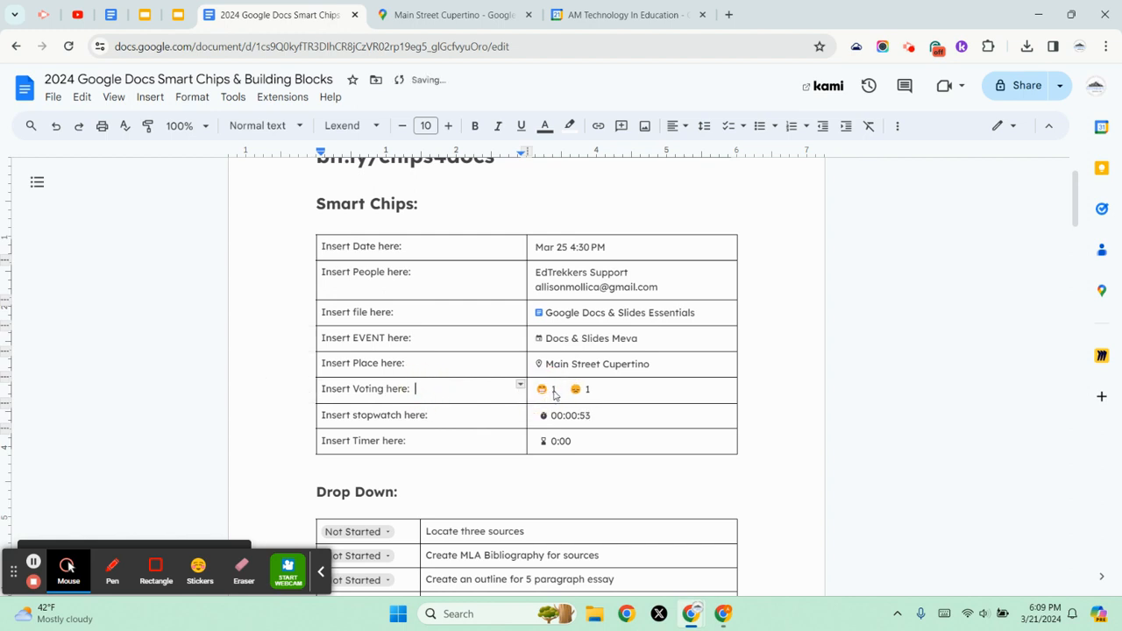
{"action": "left_click", "coordinate": [543, 389]}
{"action": "left_click", "coordinate": [542, 389]}
{"action": "left_click", "coordinate": [578, 392]}
{"action": "left_click", "coordinate": [578, 393]}
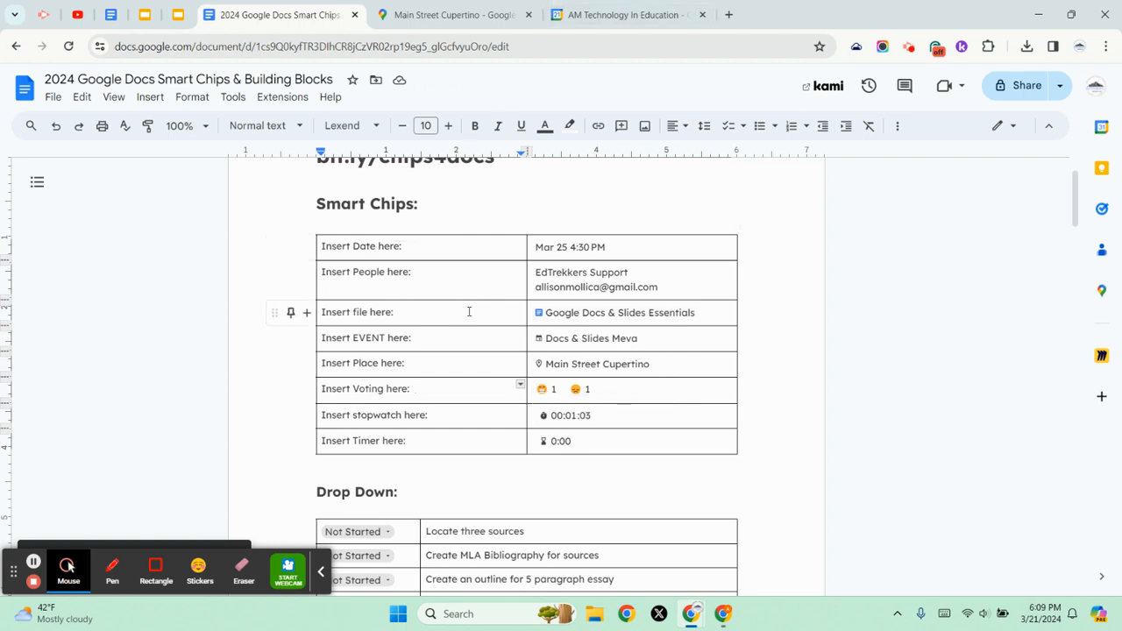
- Enlarge all text and chips in the Smart Chips table to font size 16
{"action": "left_click", "coordinate": [620, 395]}
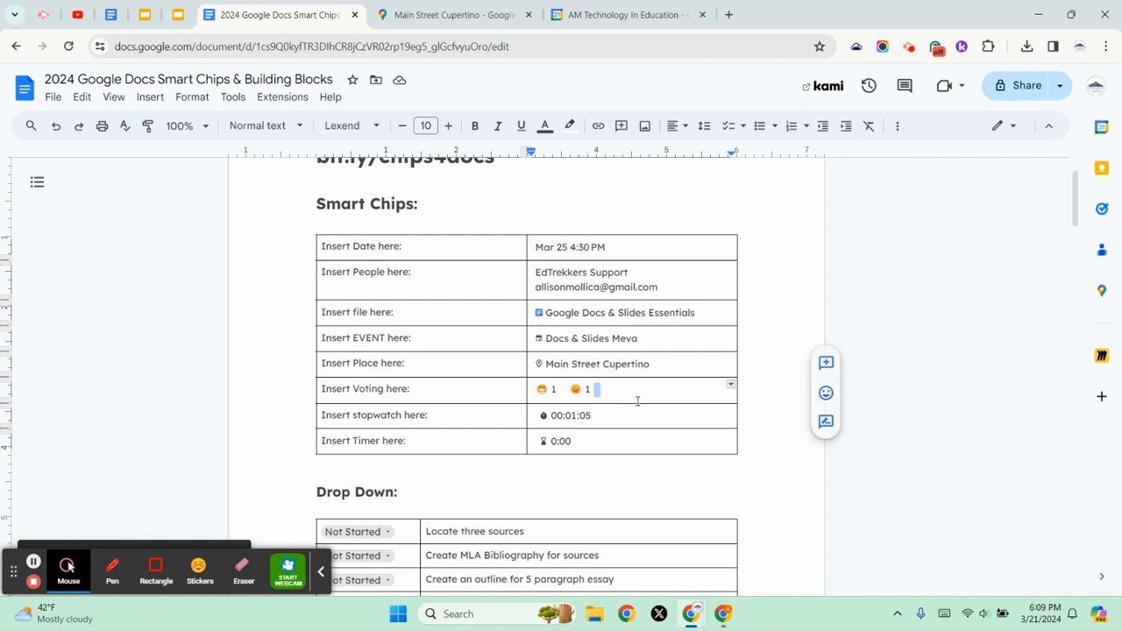
{"action": "left_click_drag", "start_coordinate": [534, 438], "coordinate": [417, 155]}
{"action": "left_click", "coordinate": [447, 126]}
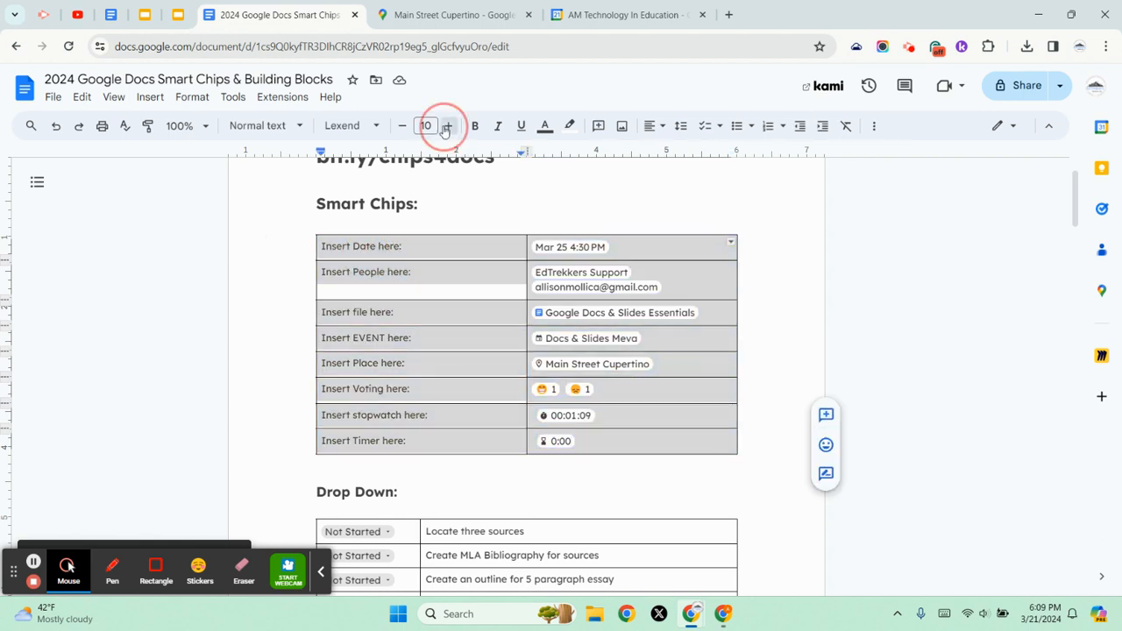
{"action": "left_click", "coordinate": [453, 129]}
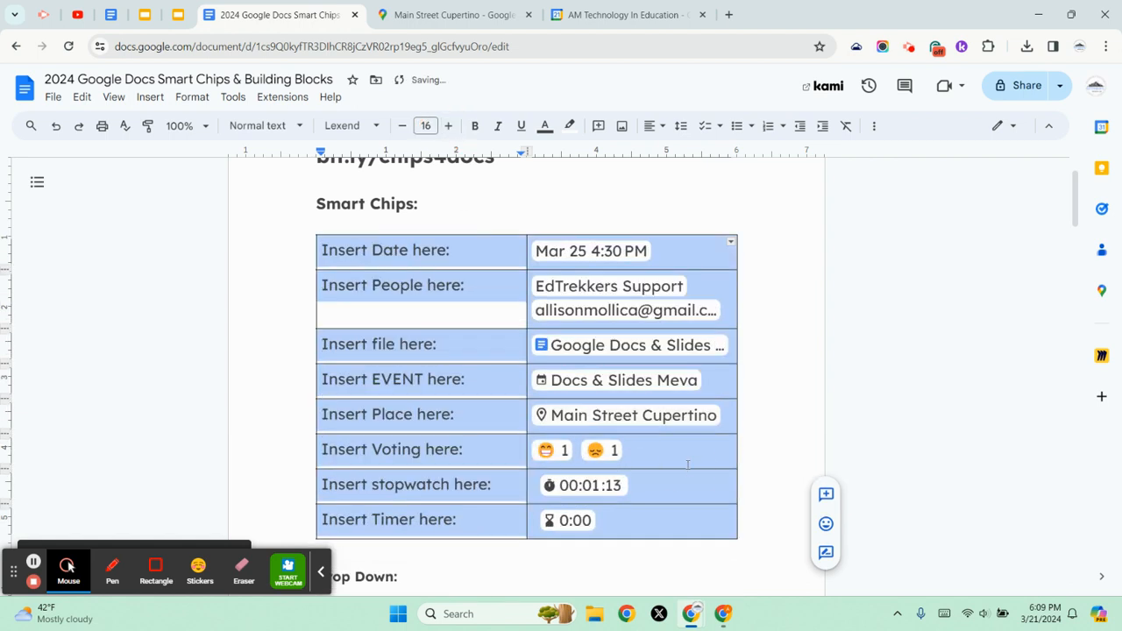
- Increase the font size of only the sad face voting chip to 25
{"action": "left_click", "coordinate": [677, 456]}
{"action": "left_click", "coordinate": [545, 448]}
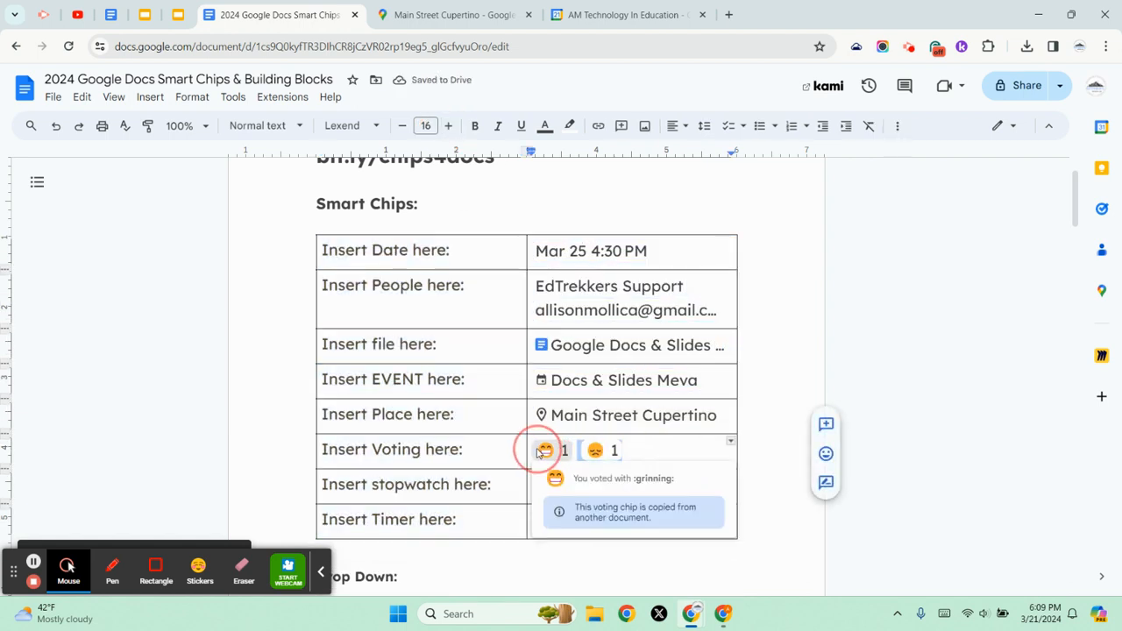
{"action": "left_click", "coordinate": [448, 126]}
{"action": "left_click", "coordinate": [448, 126]}
{"action": "left_click", "coordinate": [448, 127]}
{"action": "left_click", "coordinate": [448, 128]}
{"action": "left_click", "coordinate": [448, 128]}
{"action": "left_click", "coordinate": [448, 128]}
{"action": "left_click", "coordinate": [447, 128]}
{"action": "left_click", "coordinate": [448, 128]}
{"action": "left_click", "coordinate": [448, 128]}
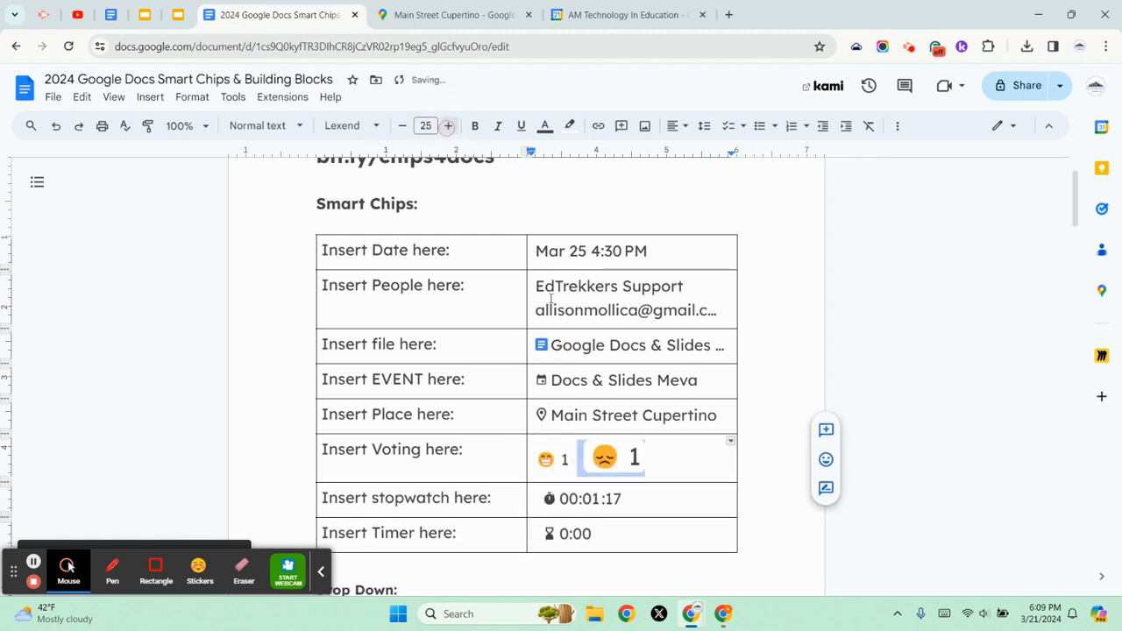
{"action": "left_click", "coordinate": [876, 306]}
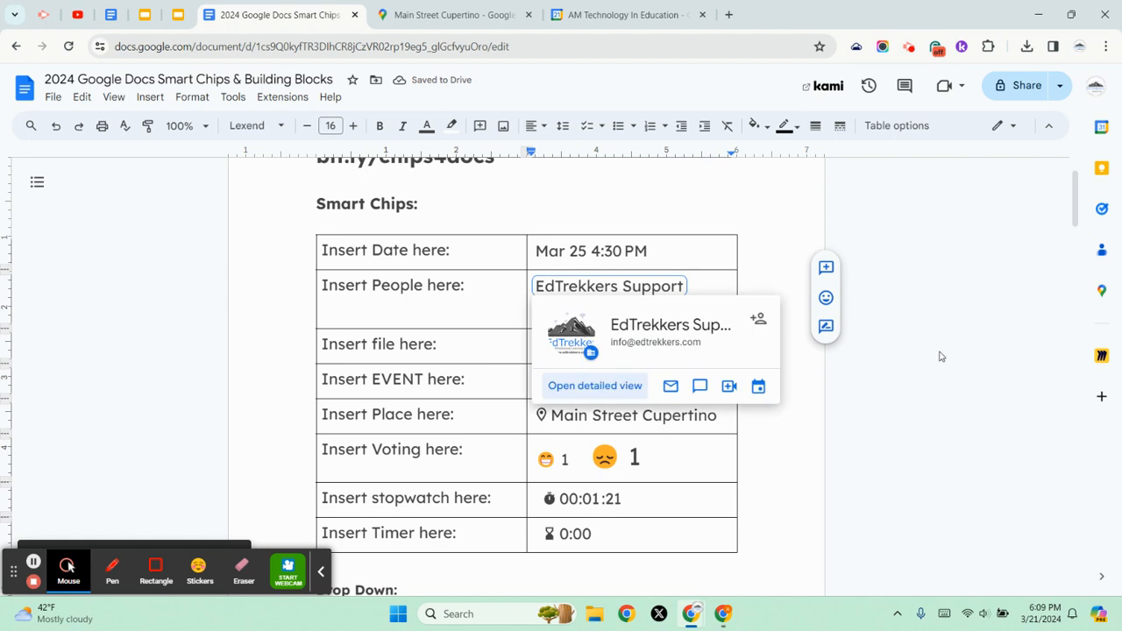
- Go to the Drop Down table of essay tasks below the Smart Chips table
{"action": "scroll", "coordinate": [906, 421], "scroll_direction": "down", "scroll_amount": 3}
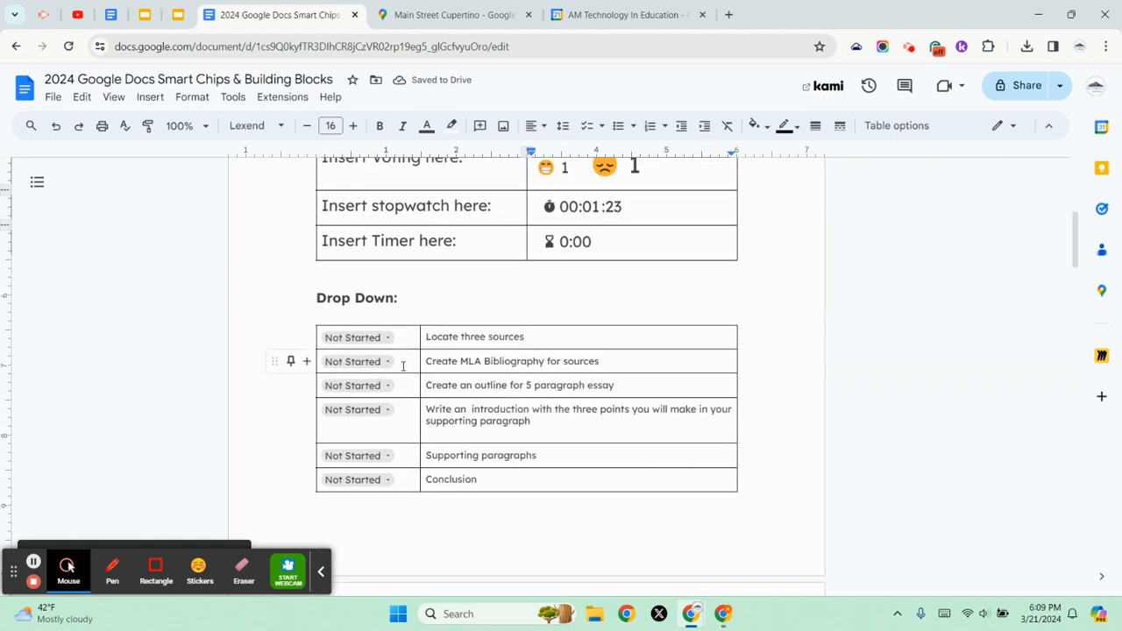